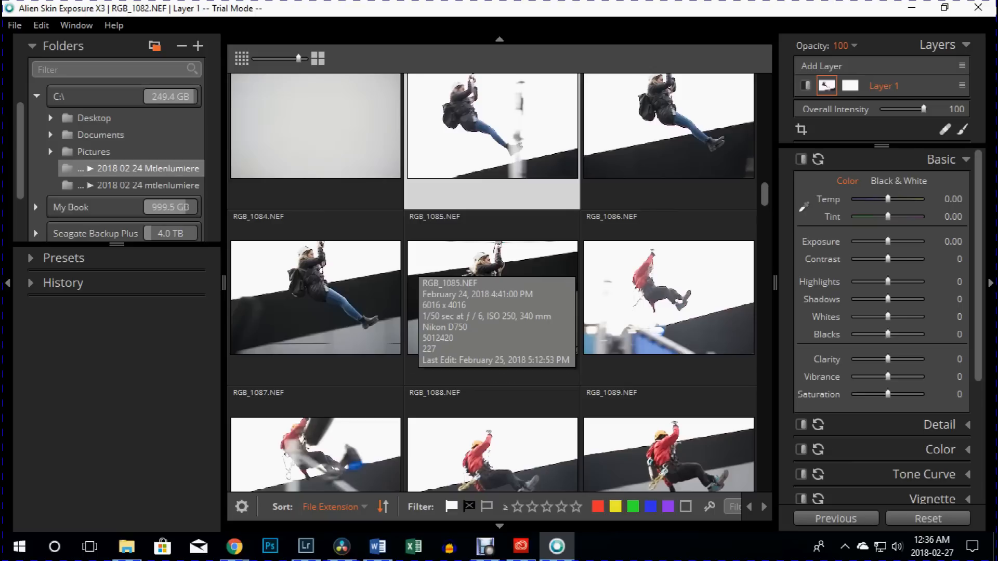
Step: Find the nearly black photo RGB_1112.NEF among the folder's thumbnails and open it in the single-image view
scroll(492, 283, "down", 5)
scroll(493, 270, "down", 10)
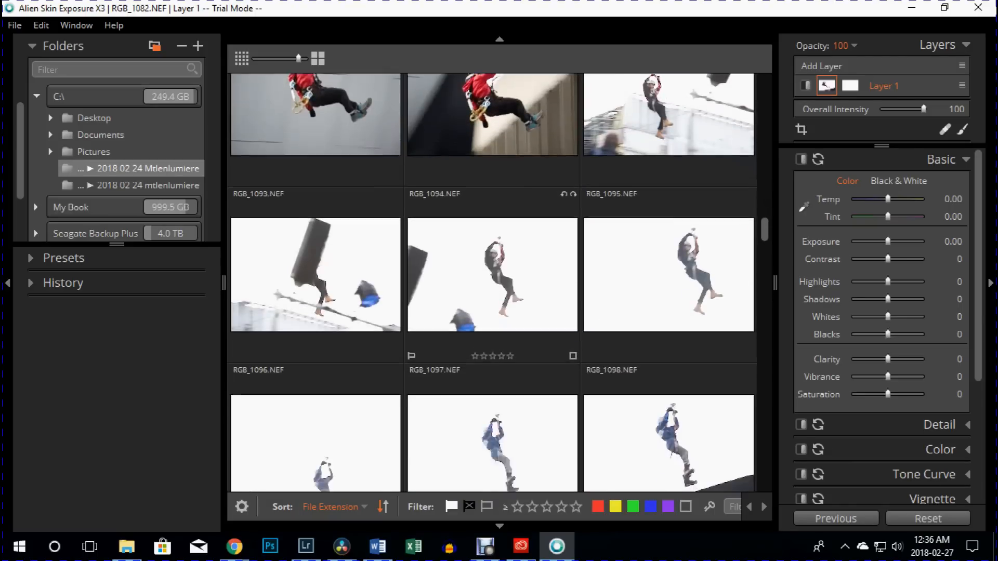
scroll(492, 270, "down", 3)
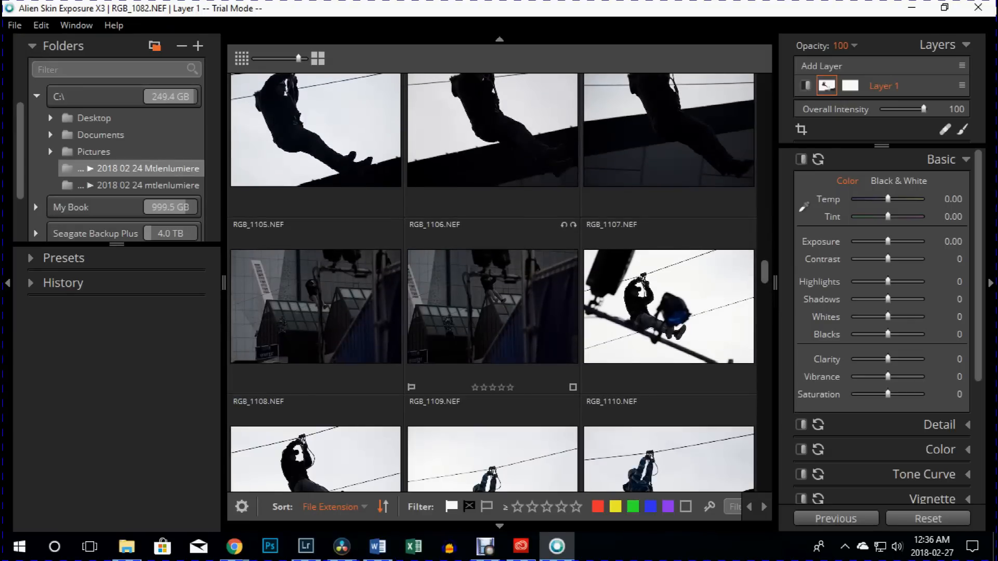
scroll(493, 284, "down", 10)
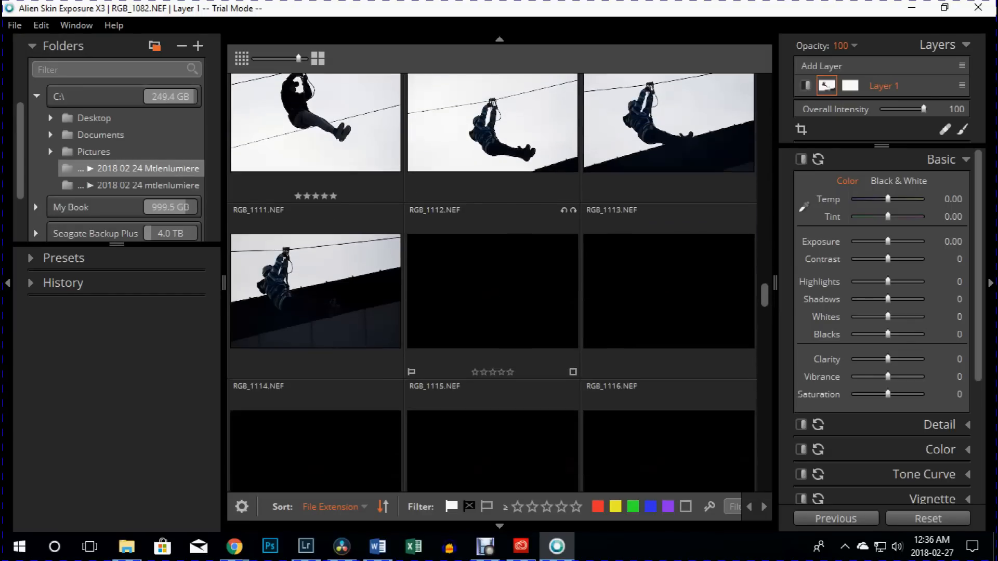
scroll(493, 283, "up", 4)
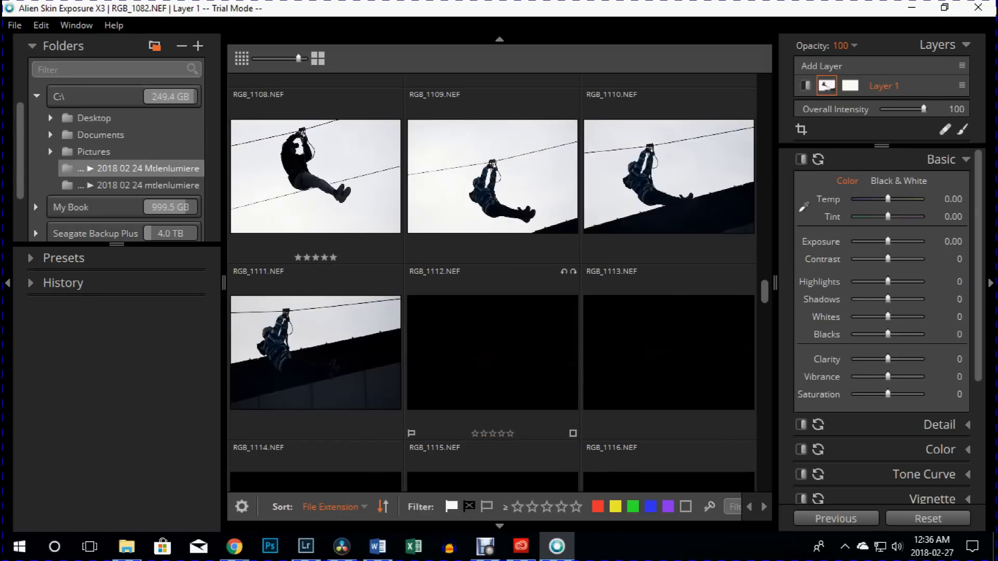
left_click(492, 354)
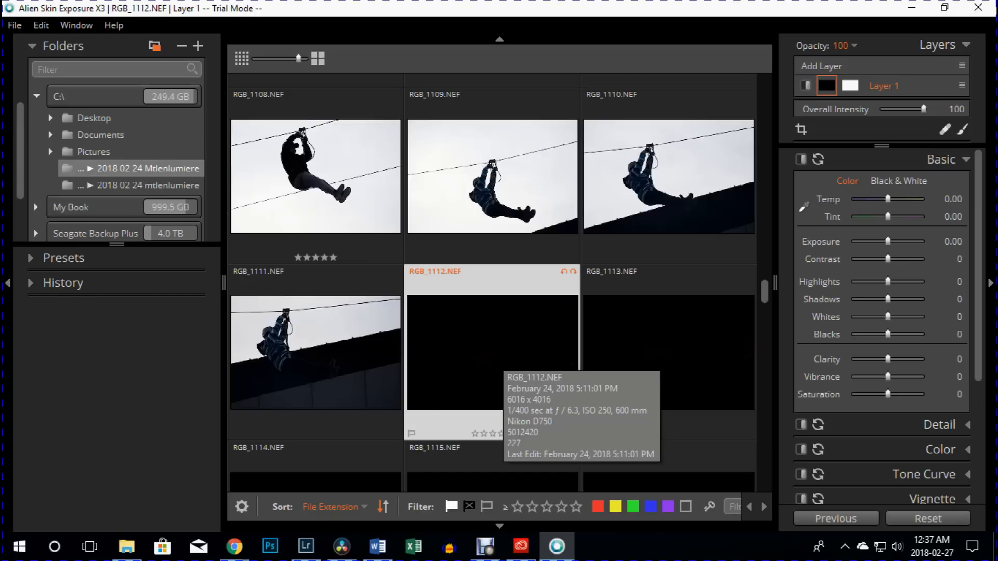
double_click(503, 361)
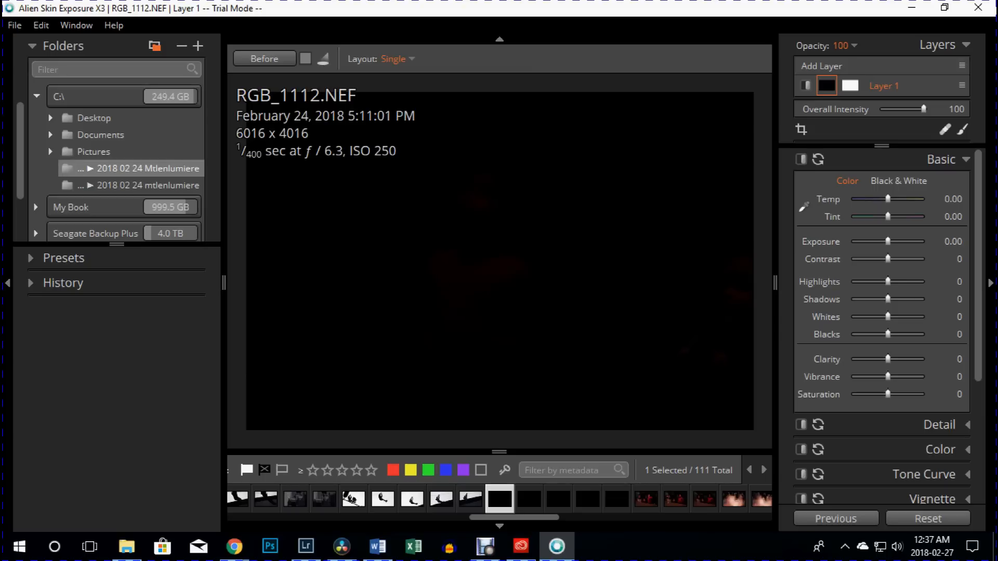
Step: Set the photo's Vibrance to 5 and raise its Exposure to 3.83
left_click_drag(888, 377, 890, 377)
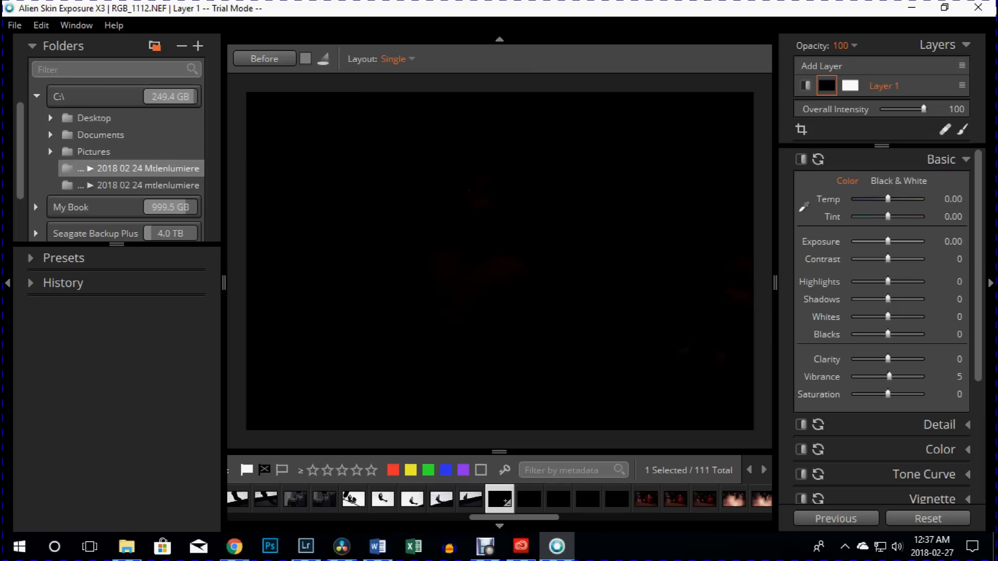
left_click_drag(888, 242, 907, 241)
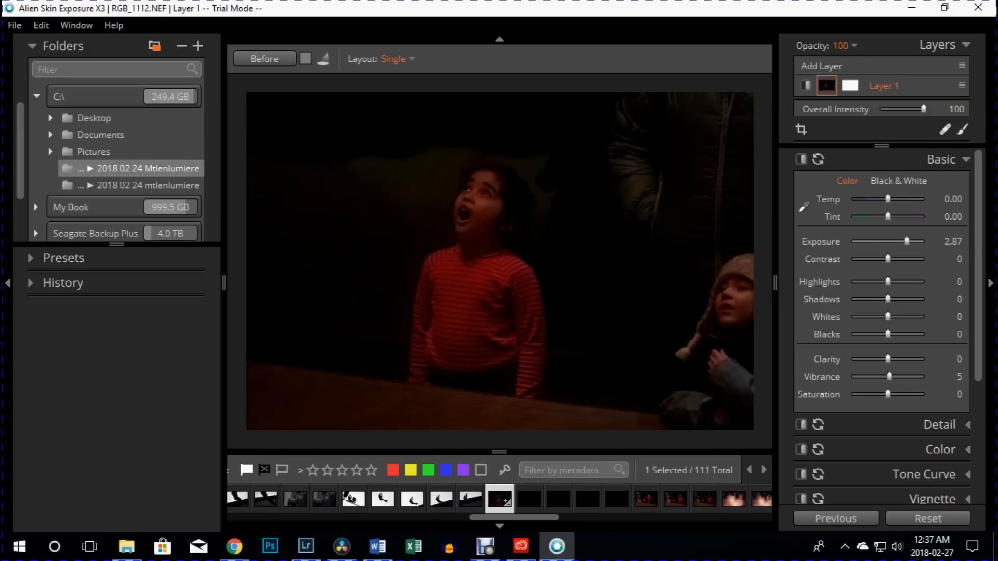
left_click_drag(908, 242, 914, 242)
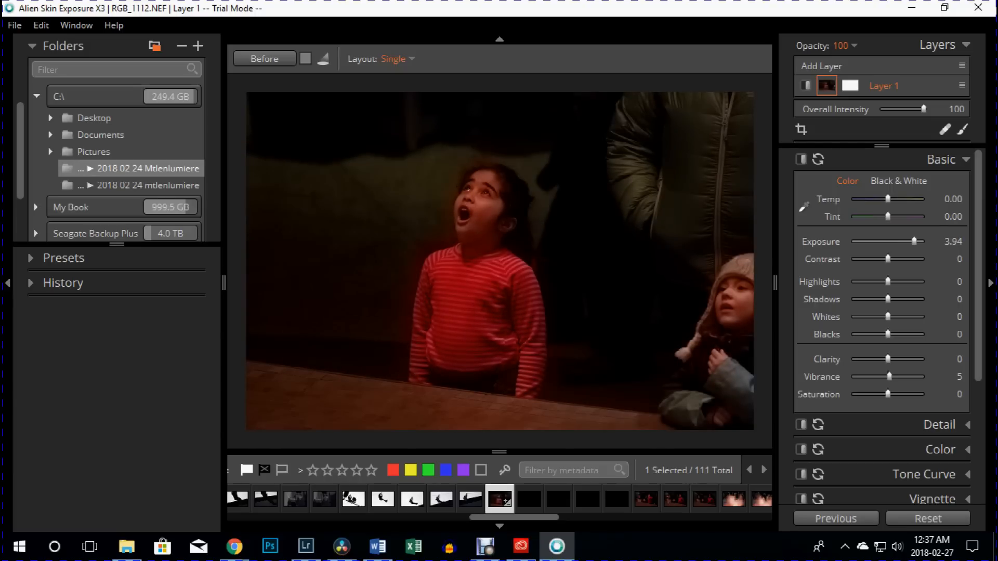
left_click_drag(915, 242, 913, 242)
Step: Collapse the folder list to reveal the histogram, and raise the photo's Exposure to 4.47
left_click(36, 97)
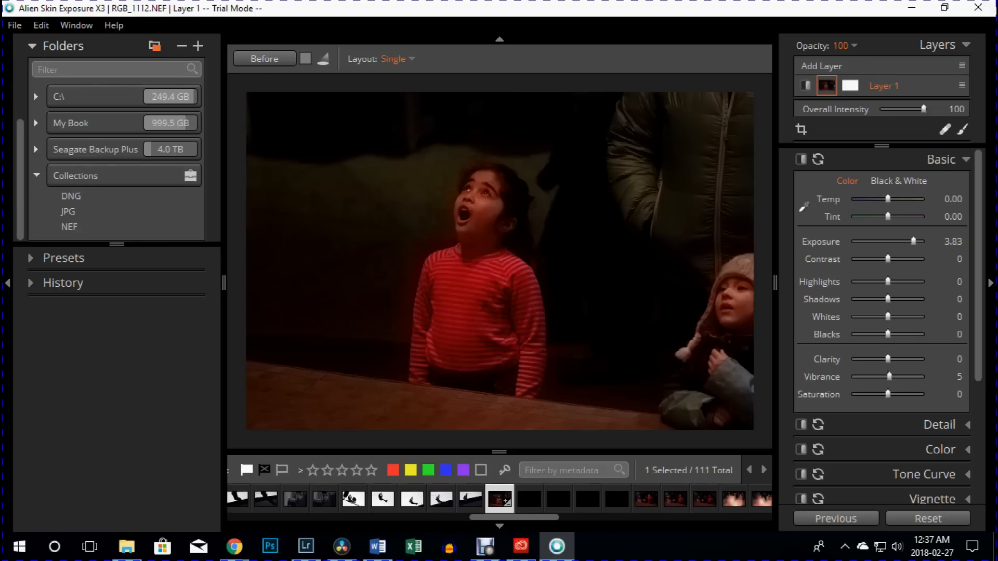
left_click(34, 46)
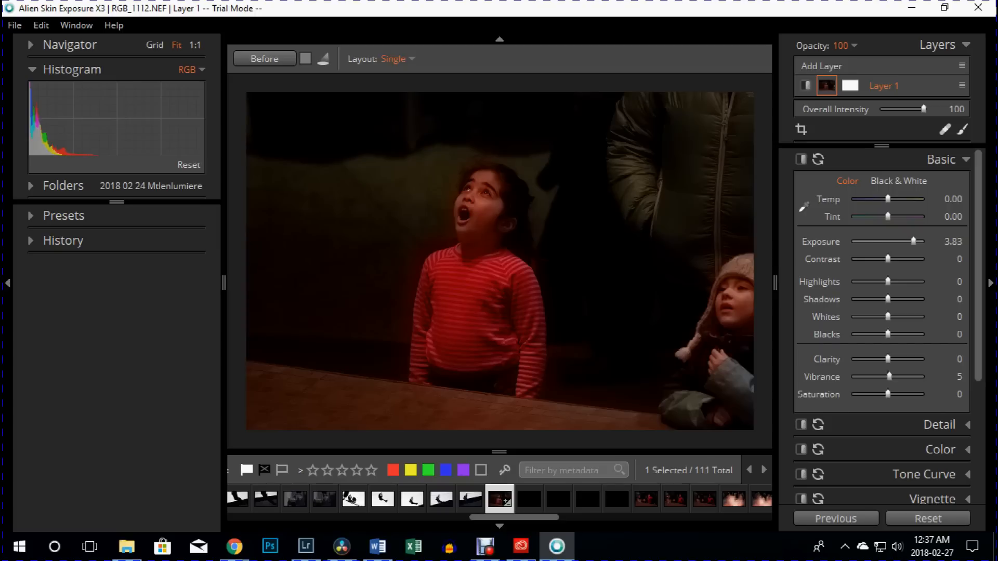
left_click_drag(913, 242, 922, 241)
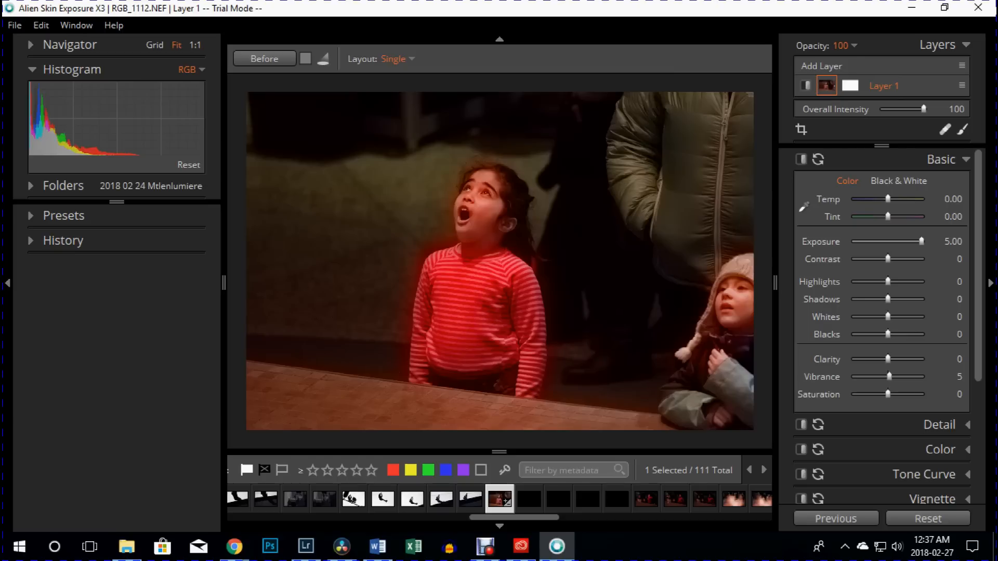
key("ctrl+z")
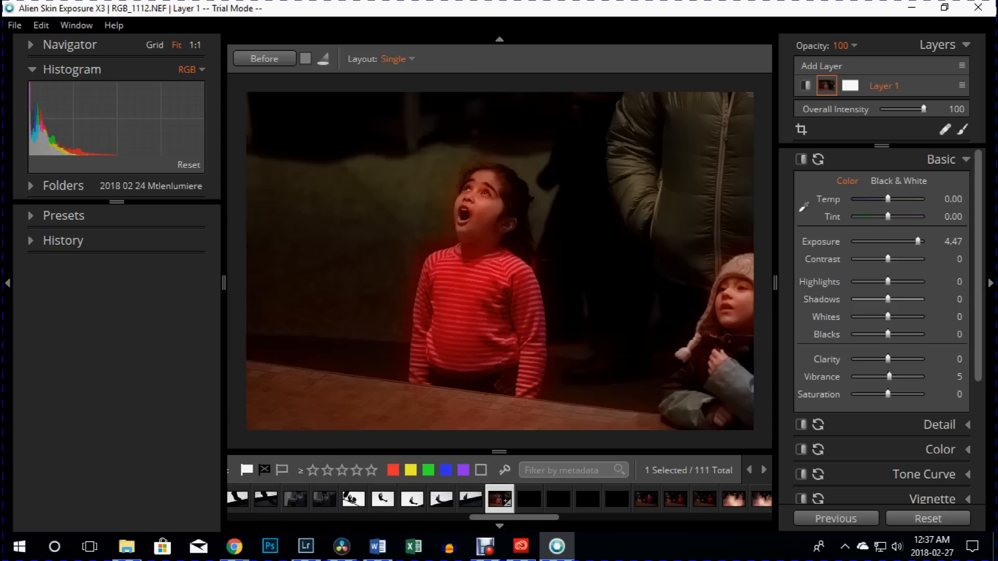
Step: Set the Shadows to 60 and the Highlights to 15
left_click_drag(888, 298, 909, 299)
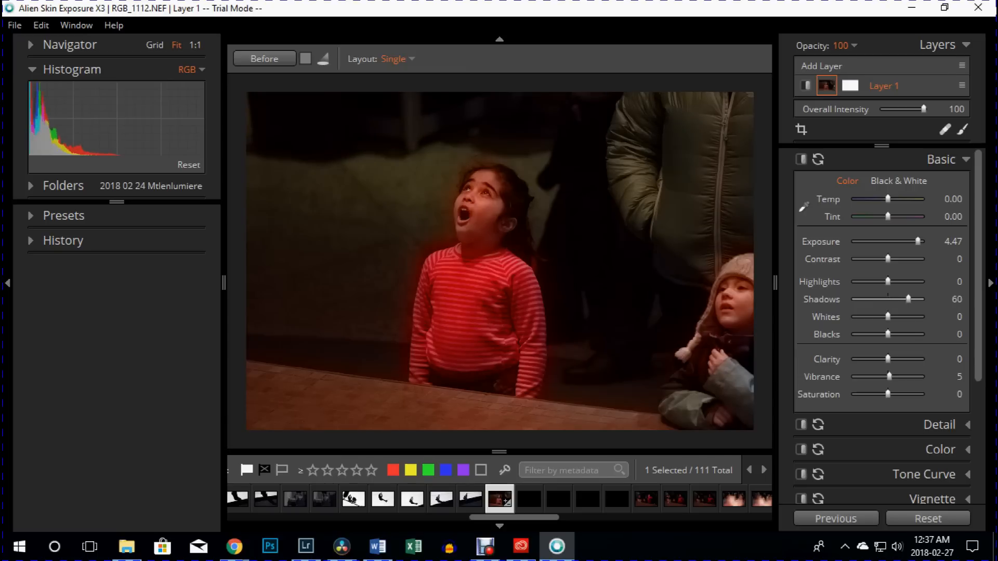
mouse_move(888, 281)
left_mouse_down()
mouse_move(902, 282)
mouse_move(892, 281)
left_mouse_up()
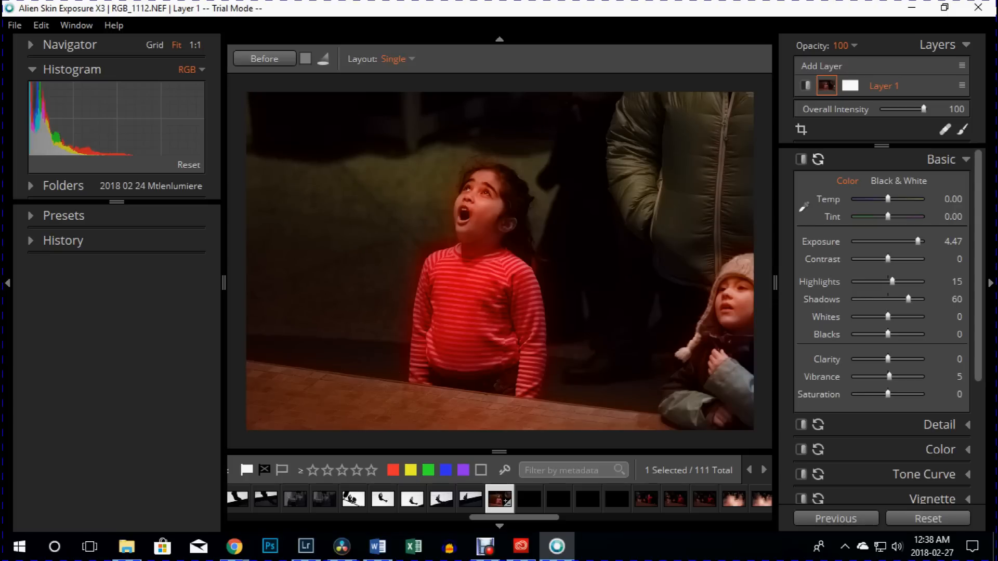
Step: Correct the red cast by sampling target neutrals, settling on the ledge in front of the girl for Temp -87.60 and Tint -30.87
left_click(804, 207)
left_click(398, 409)
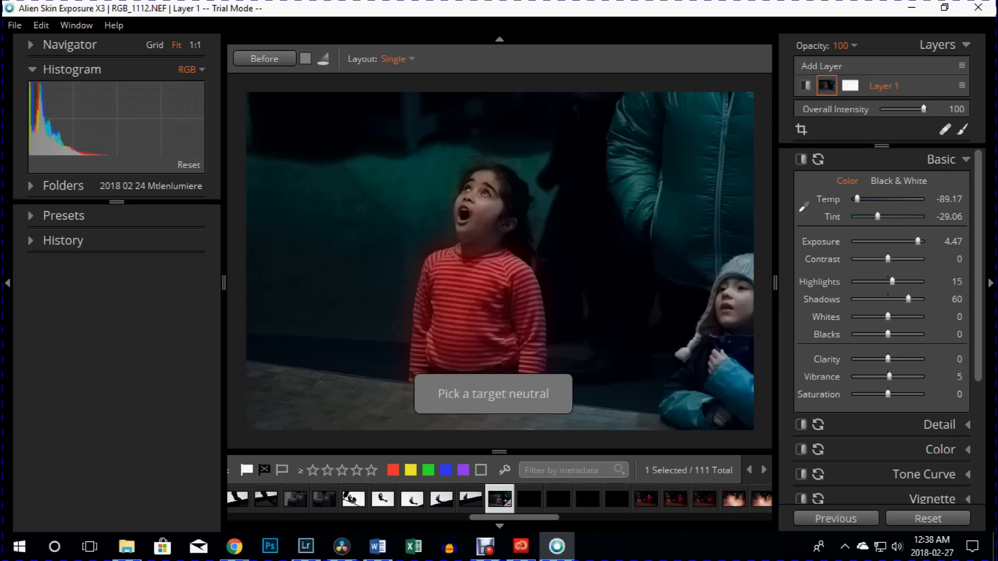
left_click(769, 226)
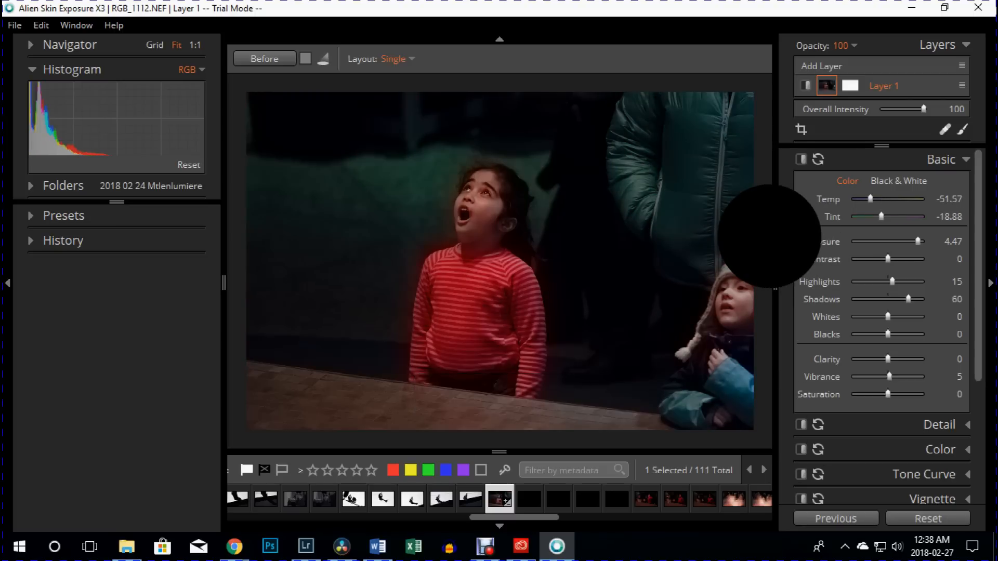
left_click(757, 229)
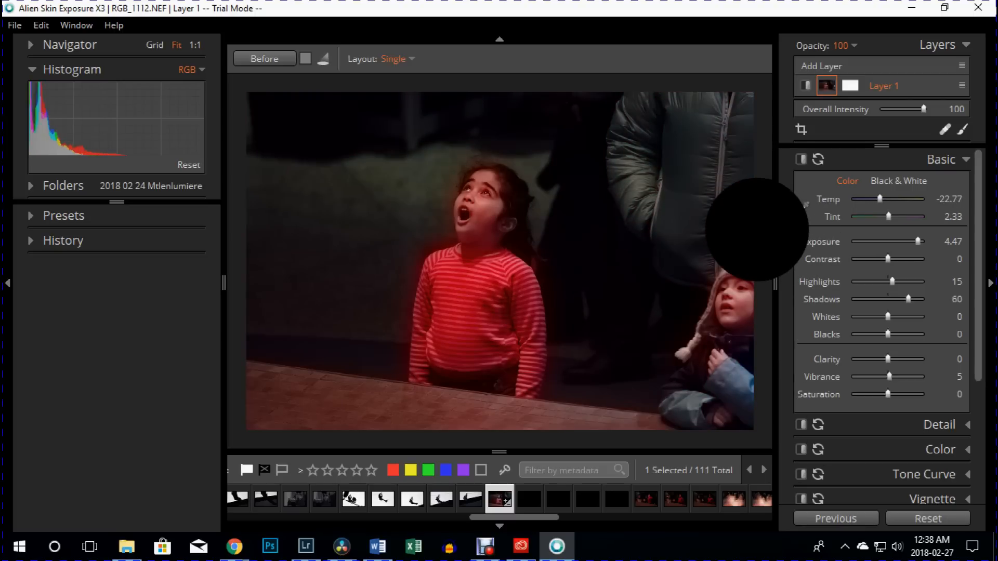
left_click(591, 419)
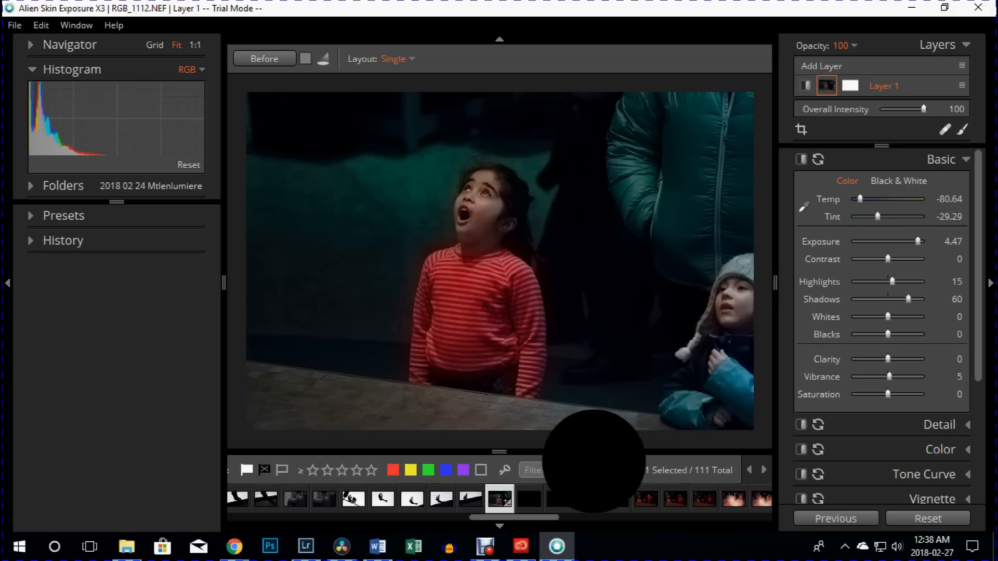
left_click(741, 451)
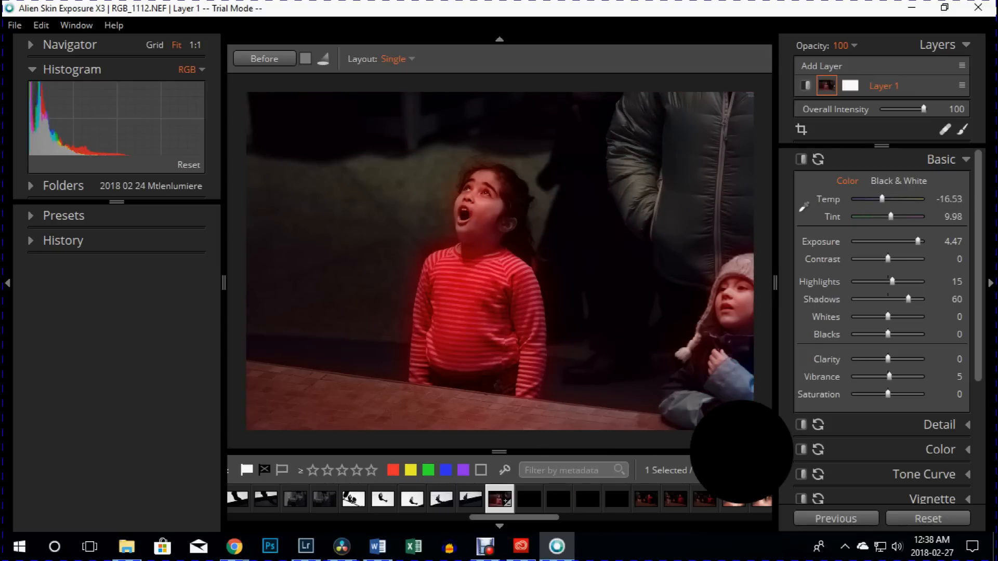
left_click(334, 312)
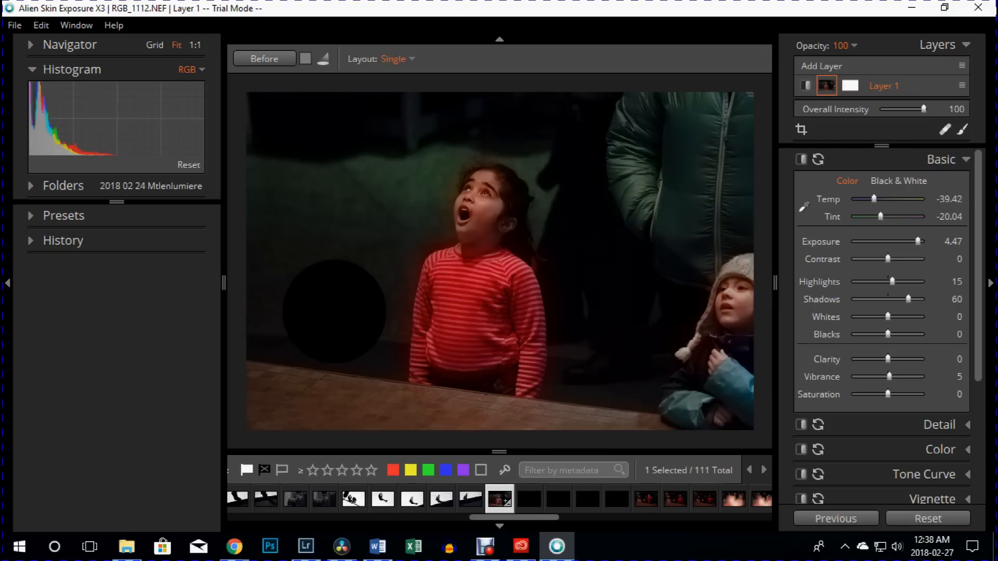
left_click(356, 423)
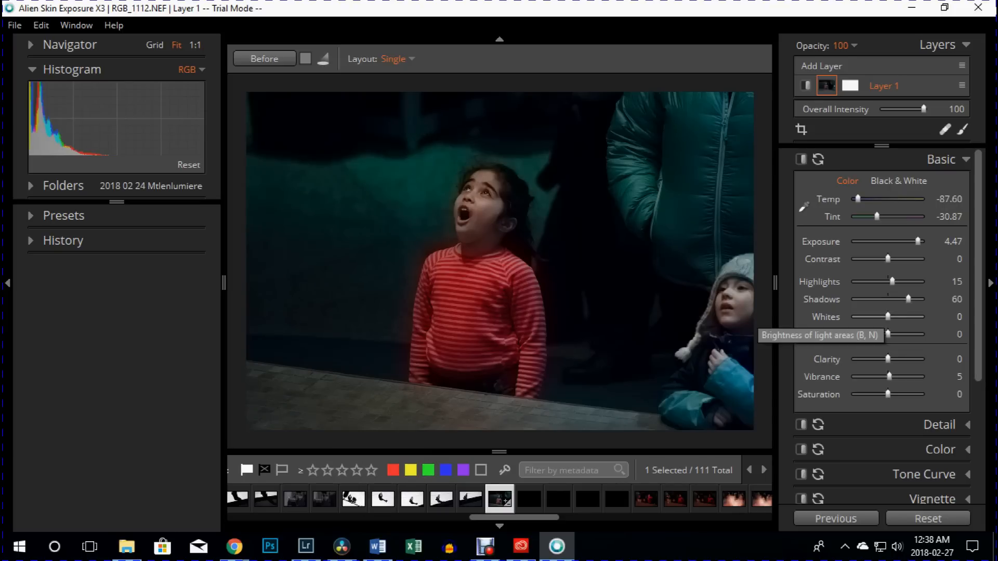
Step: Set the Whites to 45 using the clipping preview, and check the Blacks for clipping at 0
left_click_drag(888, 317, 908, 317)
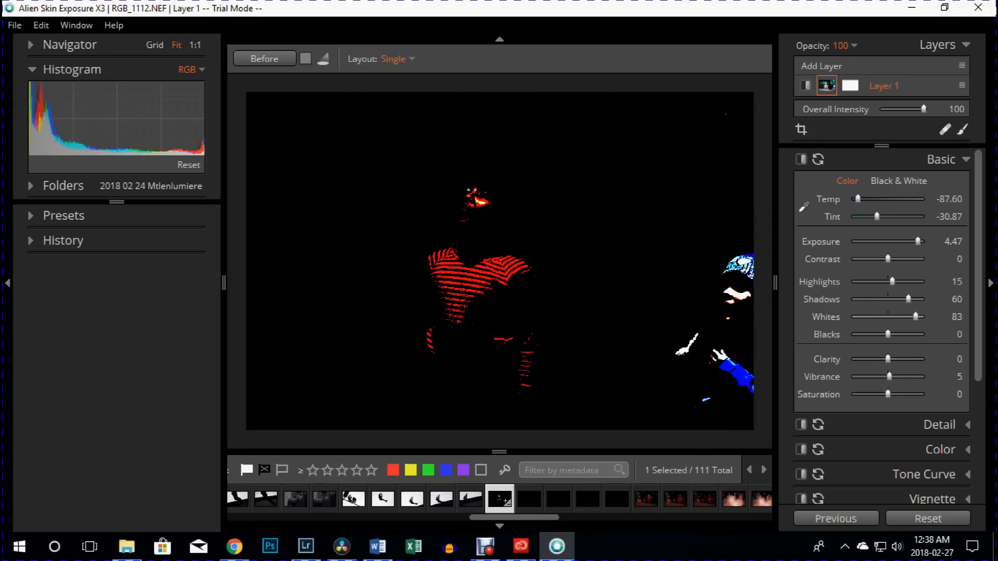
left_click_drag(908, 317, 903, 317)
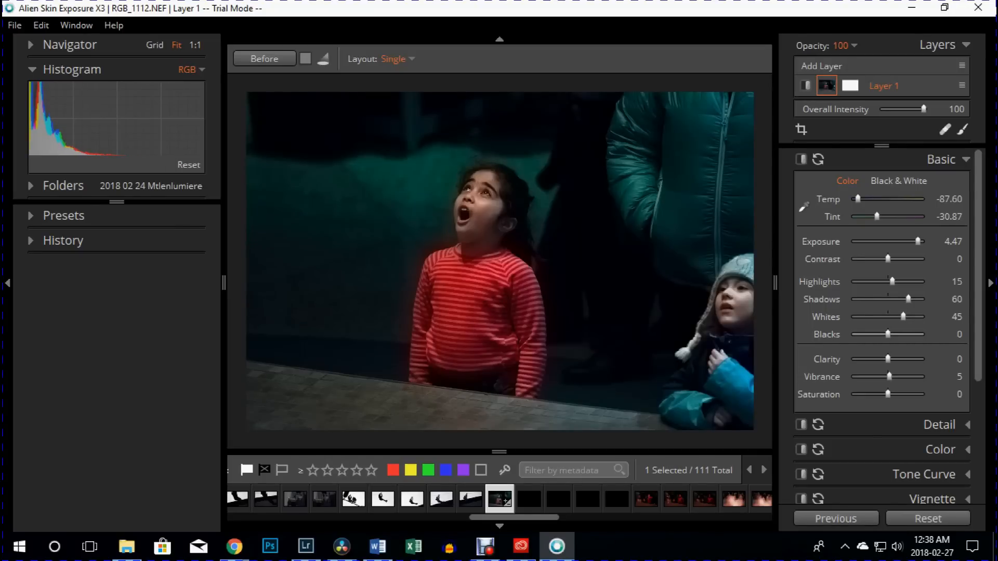
left_click(888, 334, "alt")
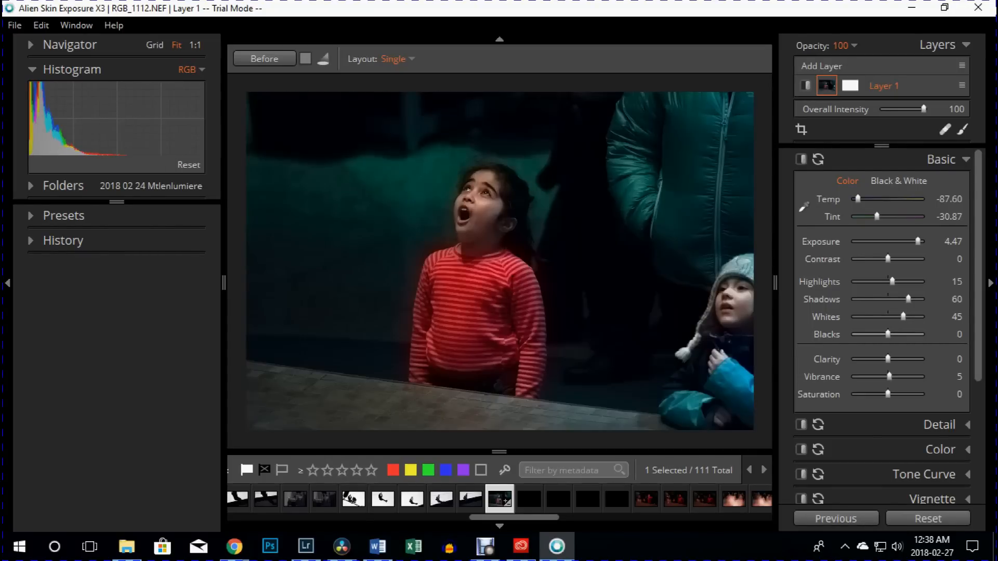
left_click(888, 335, "alt")
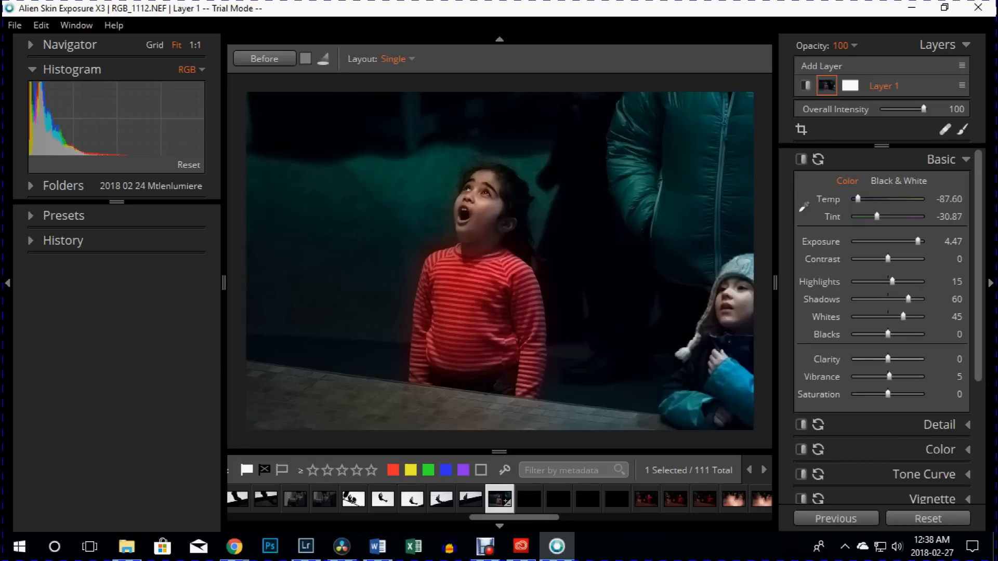
Step: Set the Clarity to 21 and inspect the girl's face at 1:1 before returning to the fitted view
left_click_drag(888, 359, 895, 359)
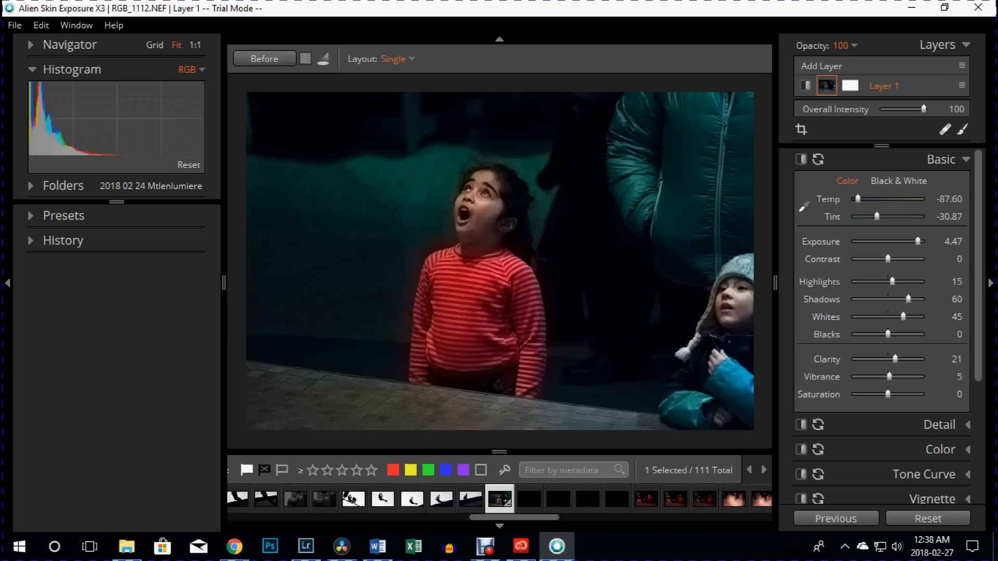
left_click(478, 203)
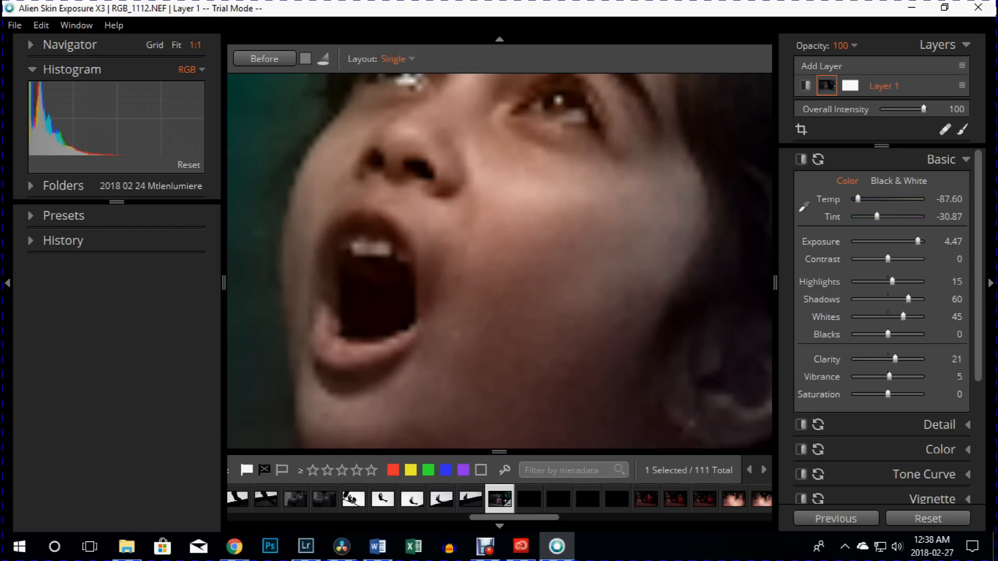
left_click(480, 182)
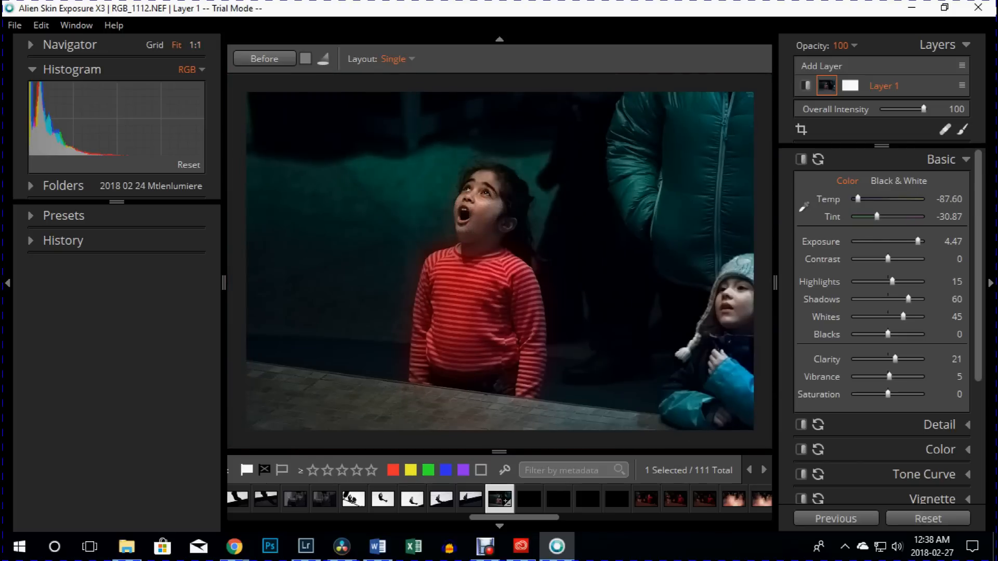
left_click(480, 182)
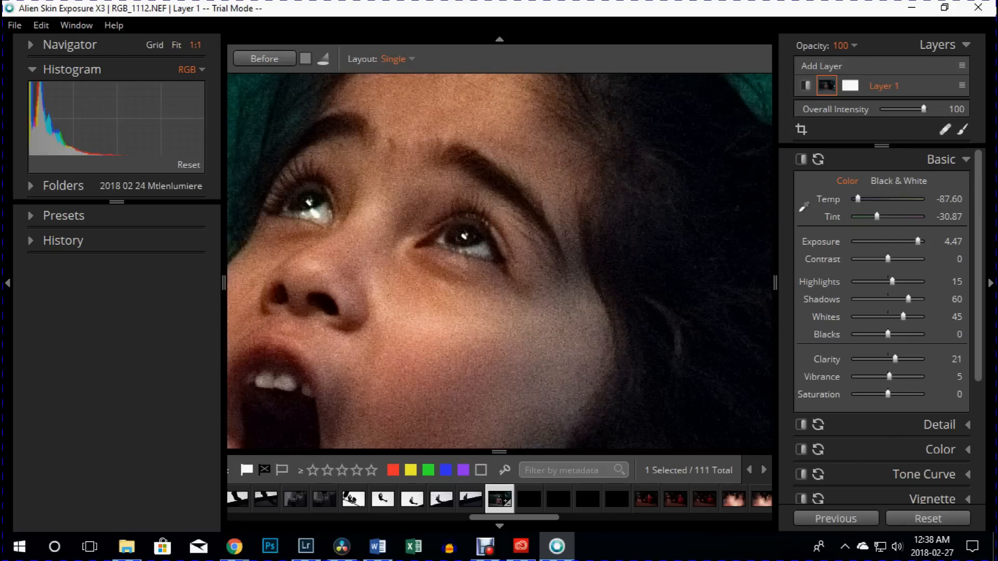
left_click(484, 187)
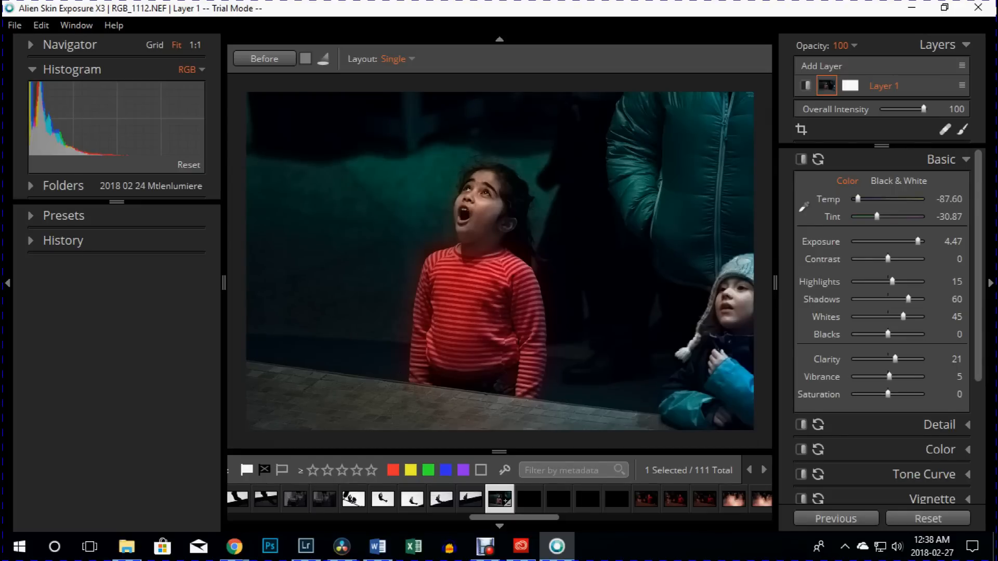
Step: Sharpen the photo with an Amount of 43 and a Masking of 89 in the Detail settings
scroll(882, 333, "down", 3)
left_click(940, 294)
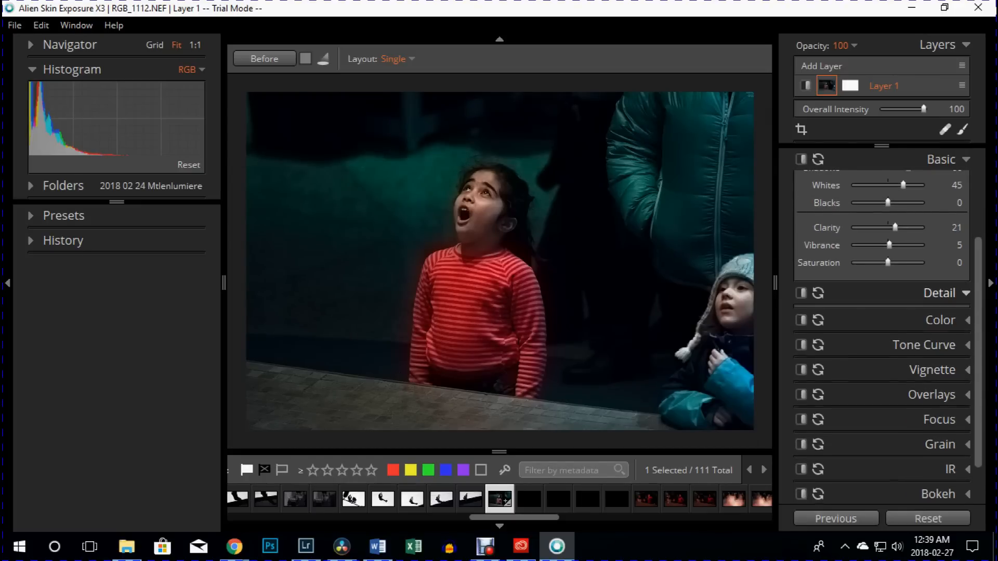
left_click_drag(862, 336, 877, 336)
left_click_drag(864, 390, 910, 390)
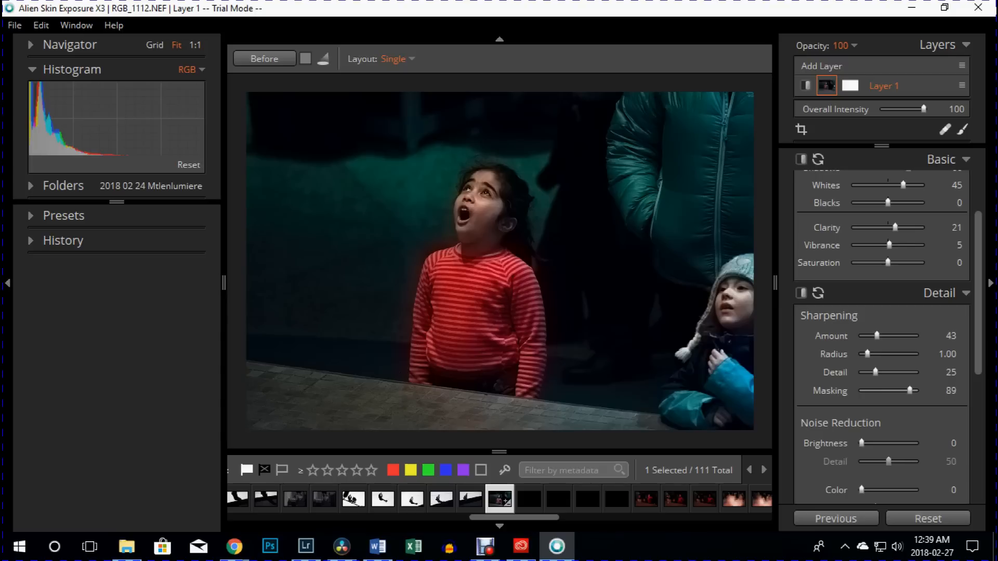
Step: Set the noise reduction Brightness to 33 and inspect the girl's face at 1:1
left_click_drag(861, 442, 879, 443)
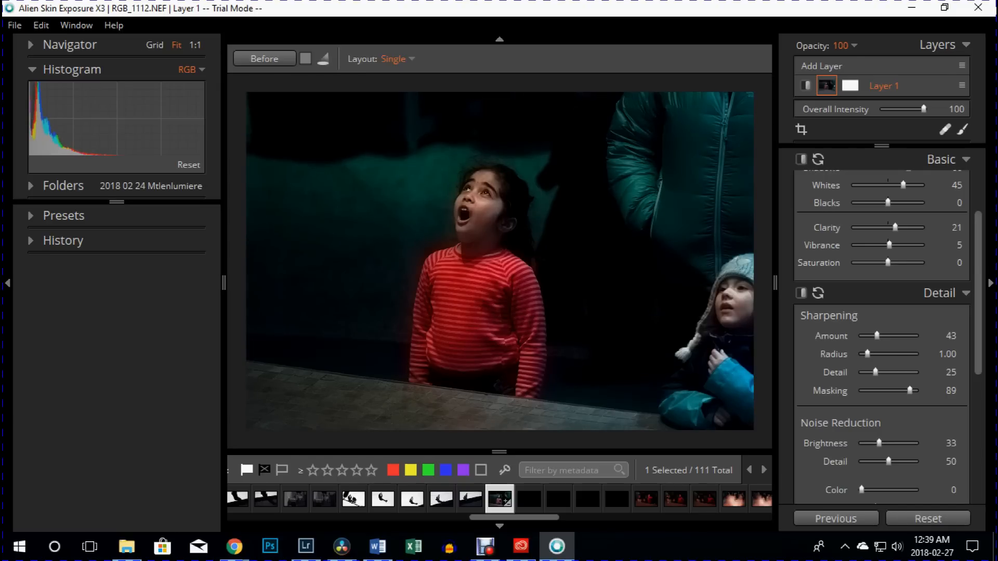
left_click(488, 207)
left_click_drag(488, 207, 506, 371)
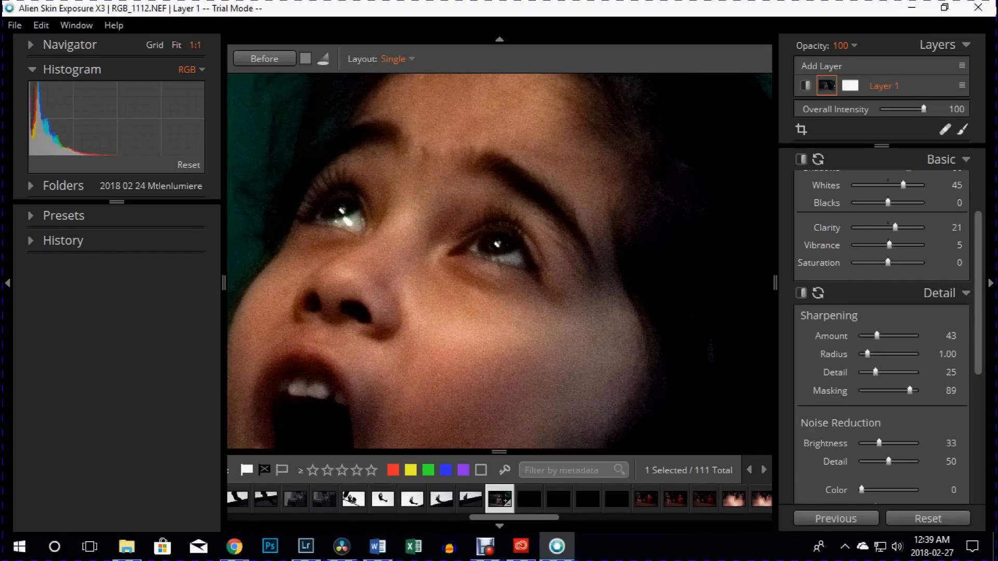
Step: Compare the girl's face at 1:1 with and without the Detail adjustments, and return to the fitted view
left_click(801, 293)
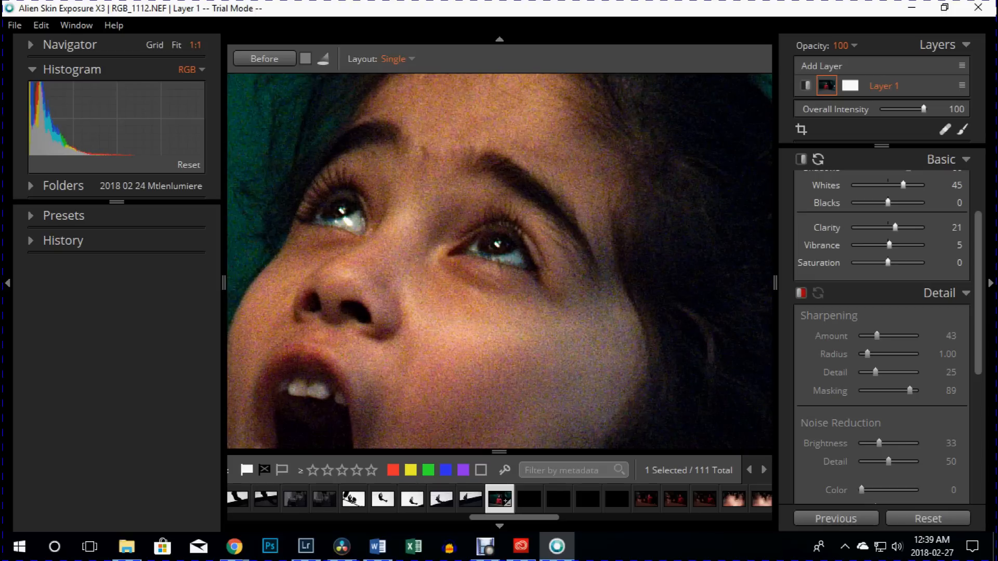
left_click(801, 293)
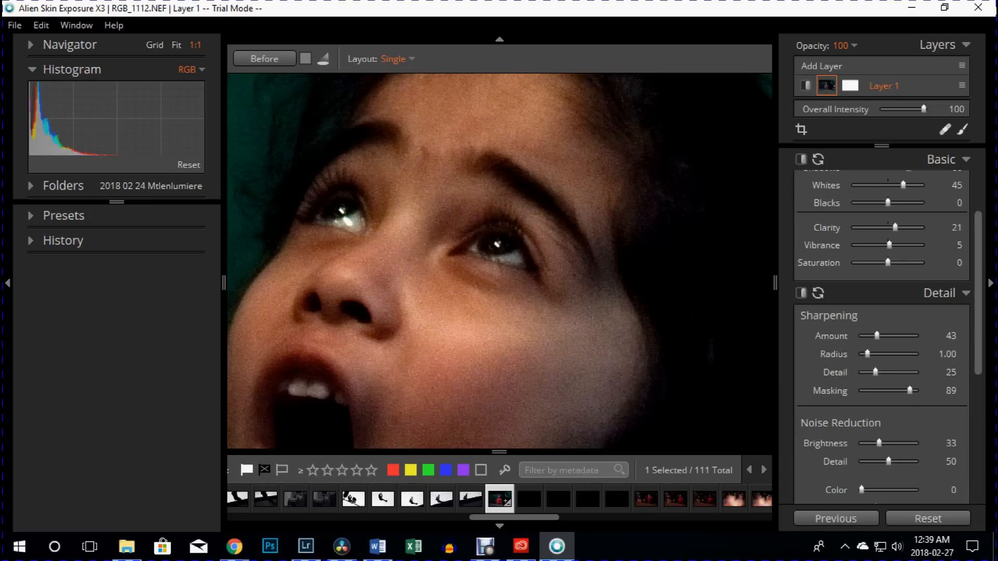
left_click(801, 293)
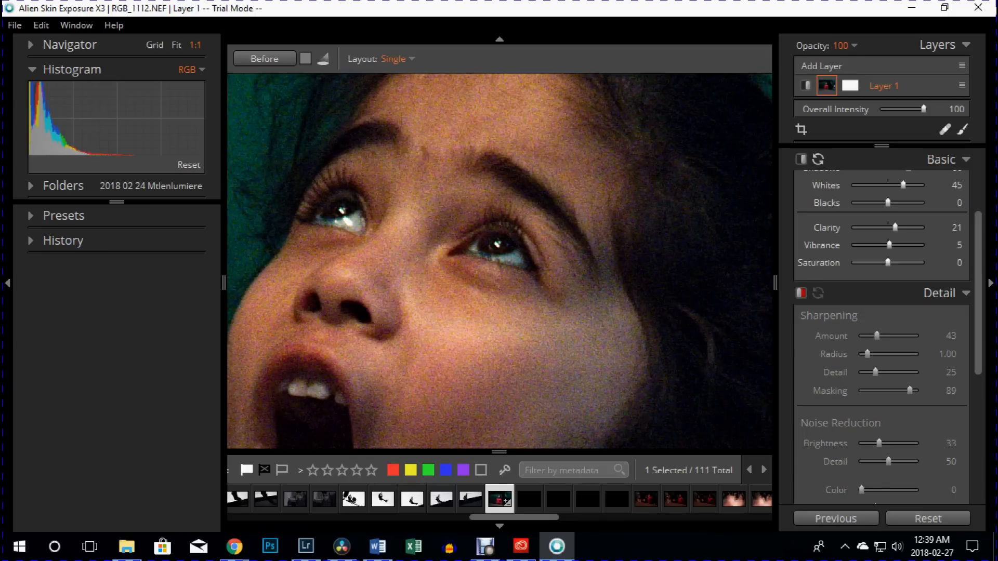
left_click(801, 292)
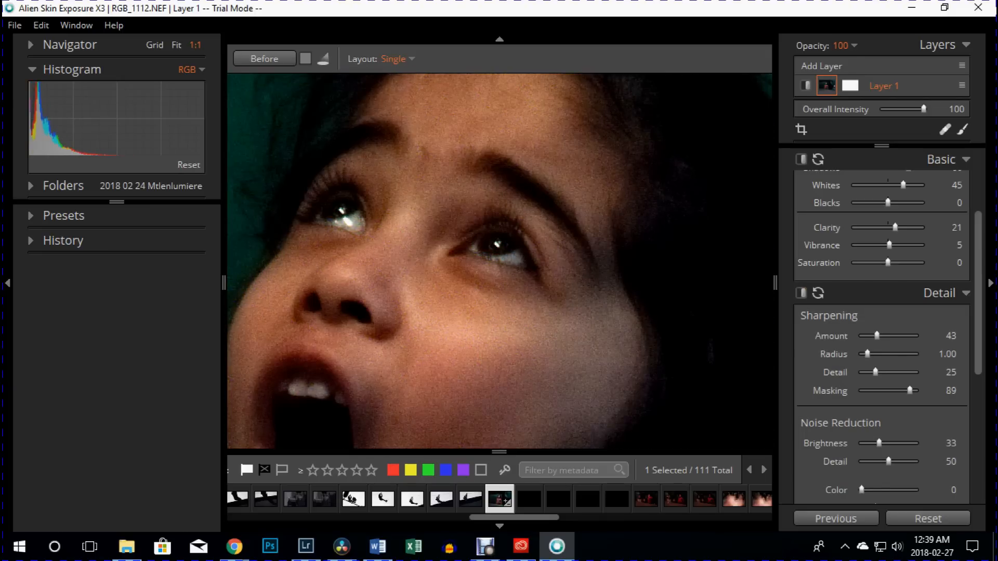
key("z")
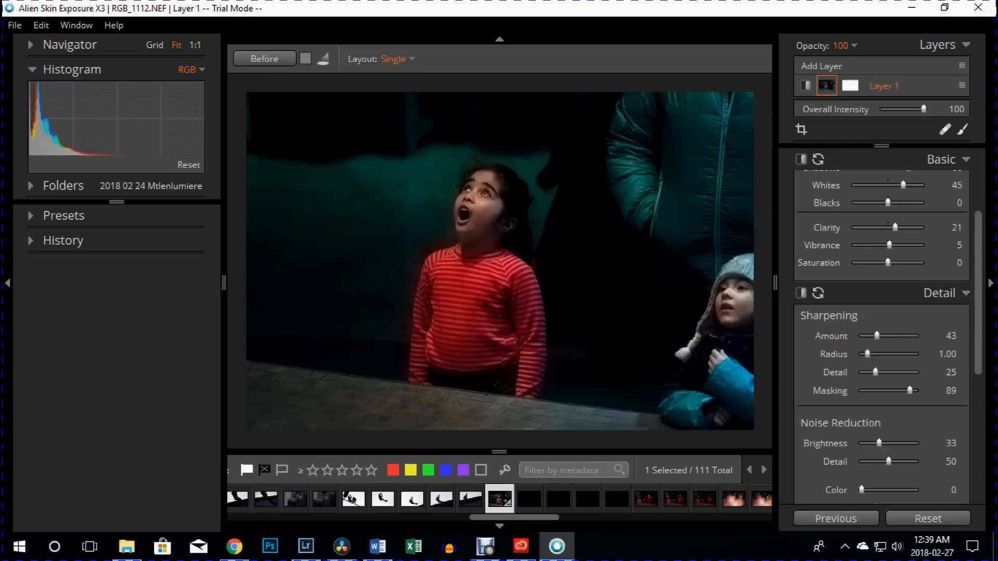
Step: Collapse the Basic and Detail settings and expand the Color settings
scroll(831, 312, "up", 3)
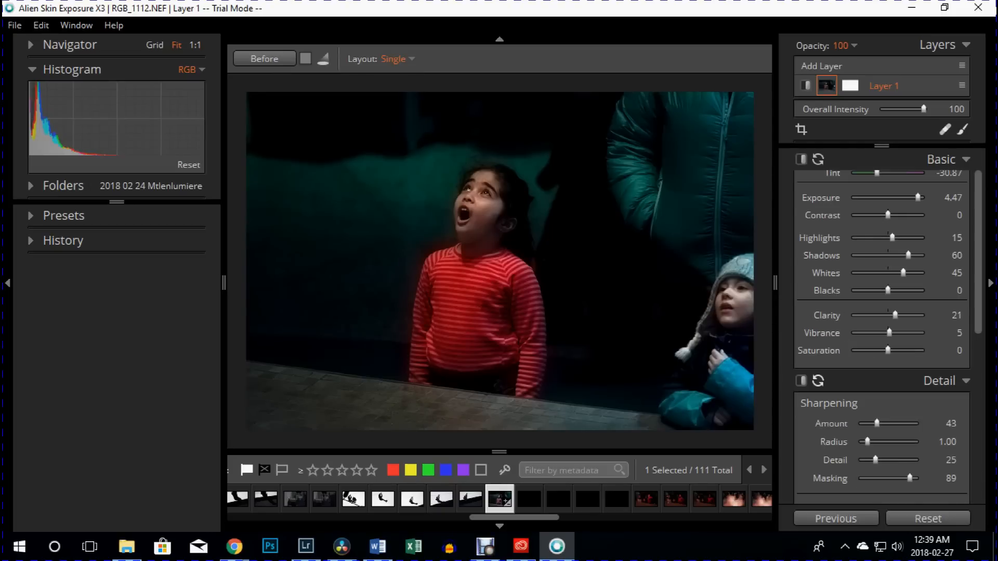
scroll(881, 312, "down", 5)
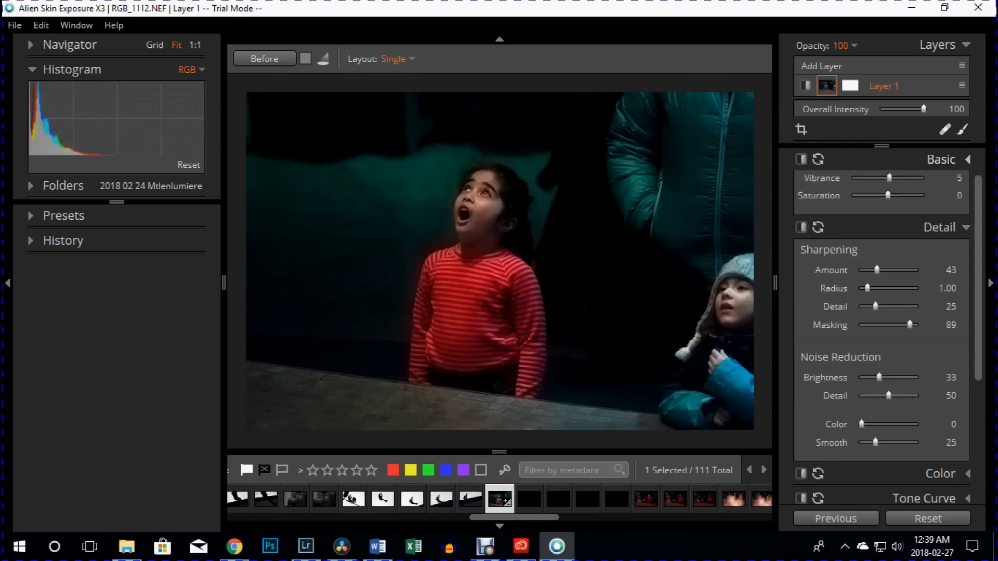
left_click(940, 160)
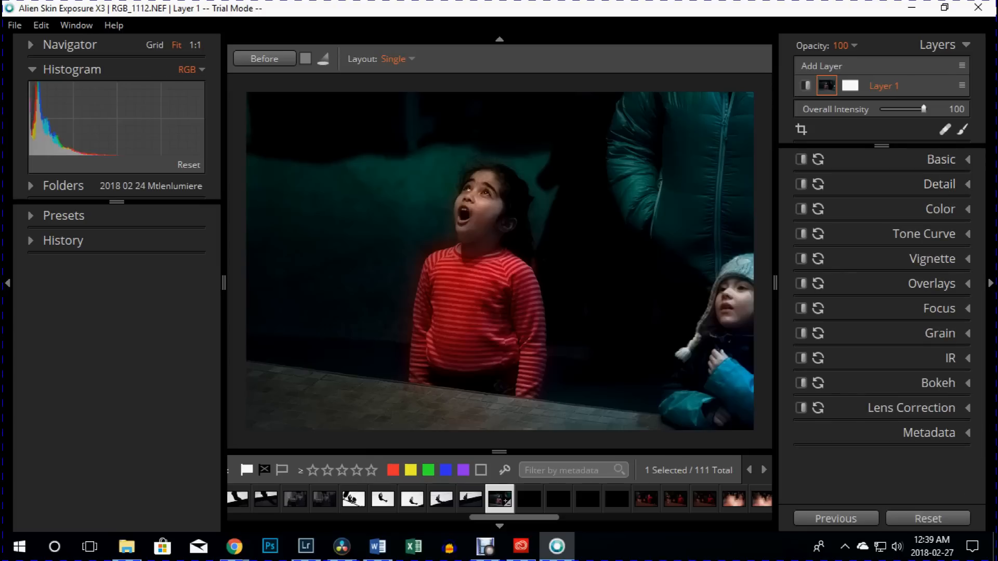
left_click(940, 209)
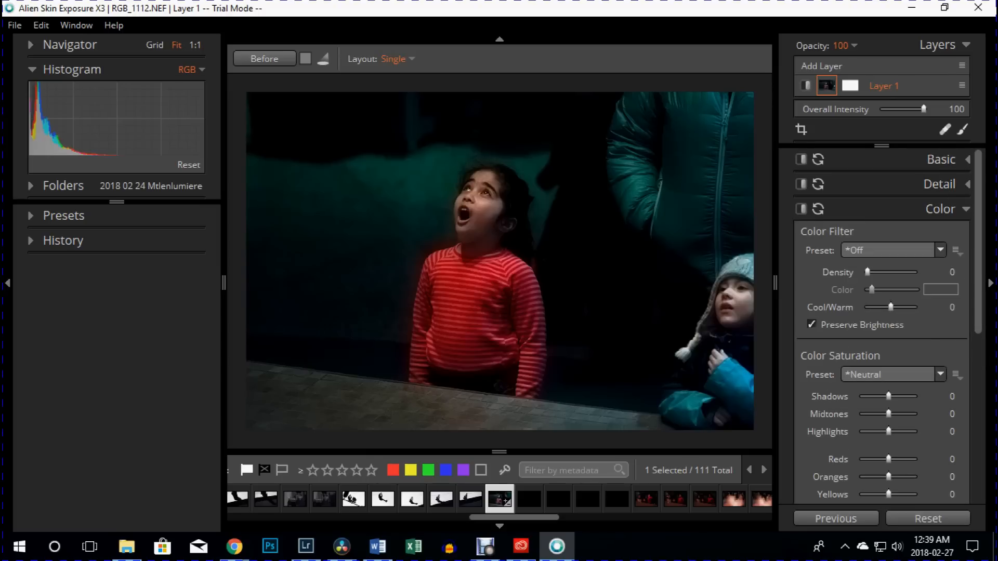
Step: Look through the Color Saturation presets and the preset management options without applying any
scroll(882, 312, "down", 1)
left_click(940, 330)
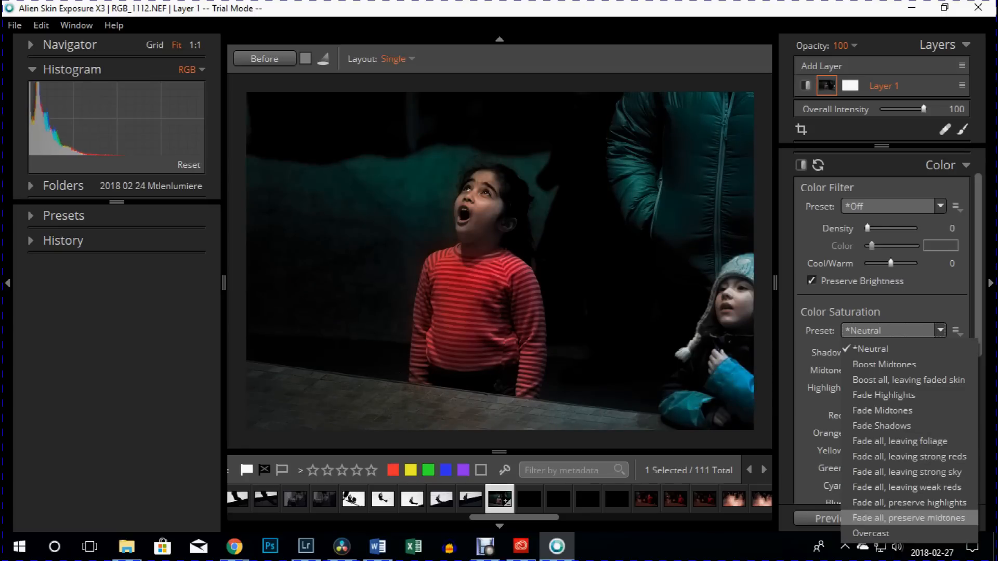
key("Escape")
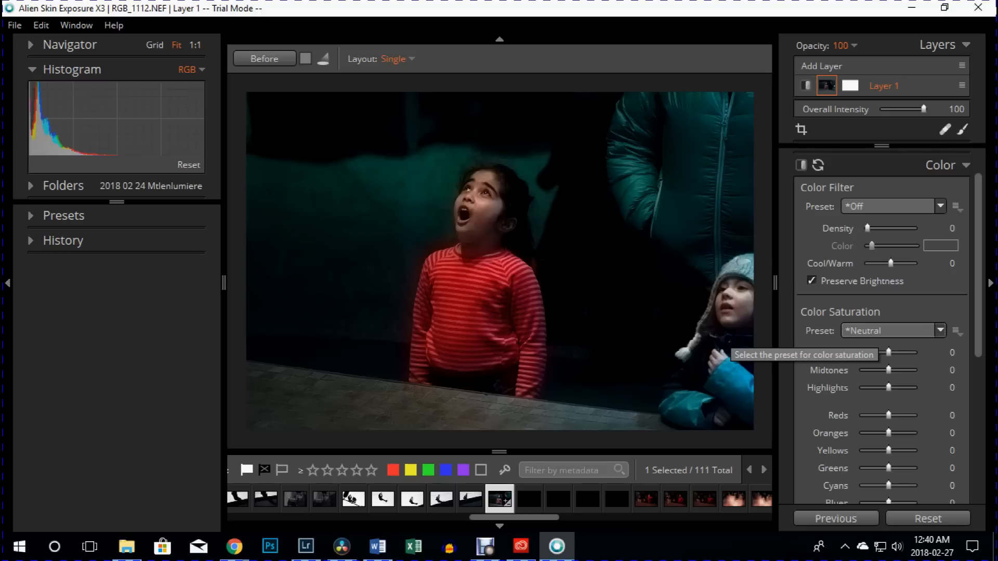
left_click(884, 331)
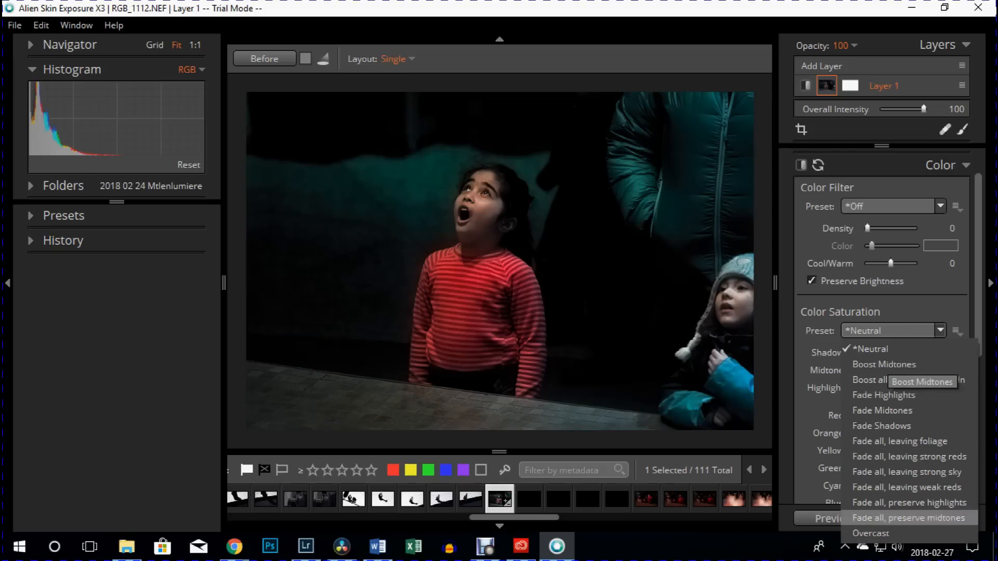
key("Escape")
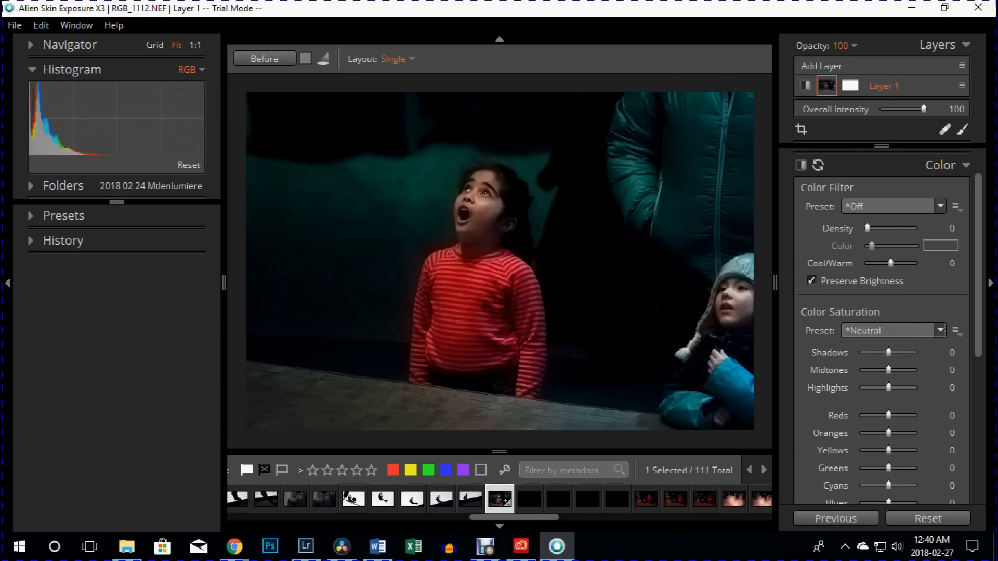
left_click(957, 331)
key("Escape")
left_click(957, 331)
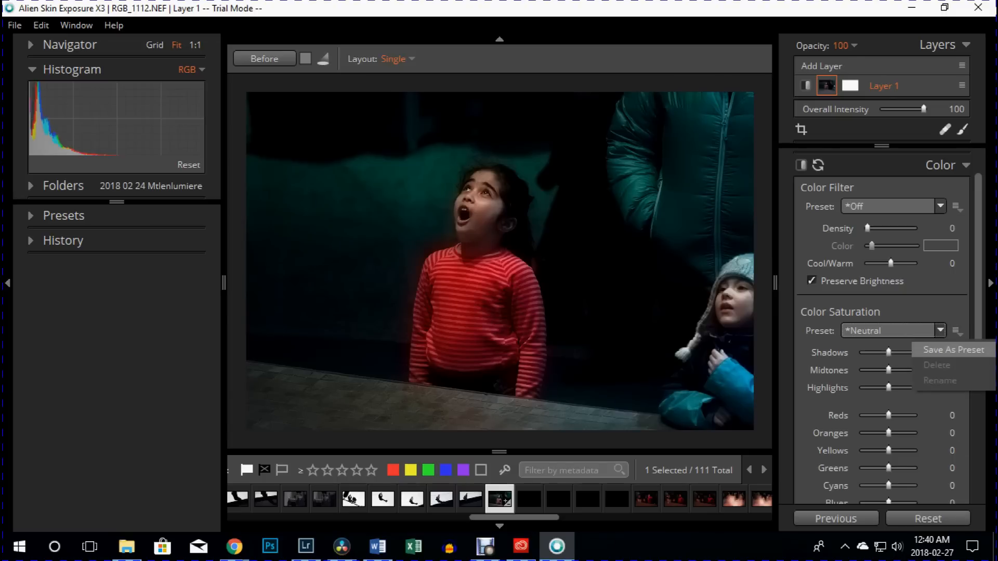
key("Escape")
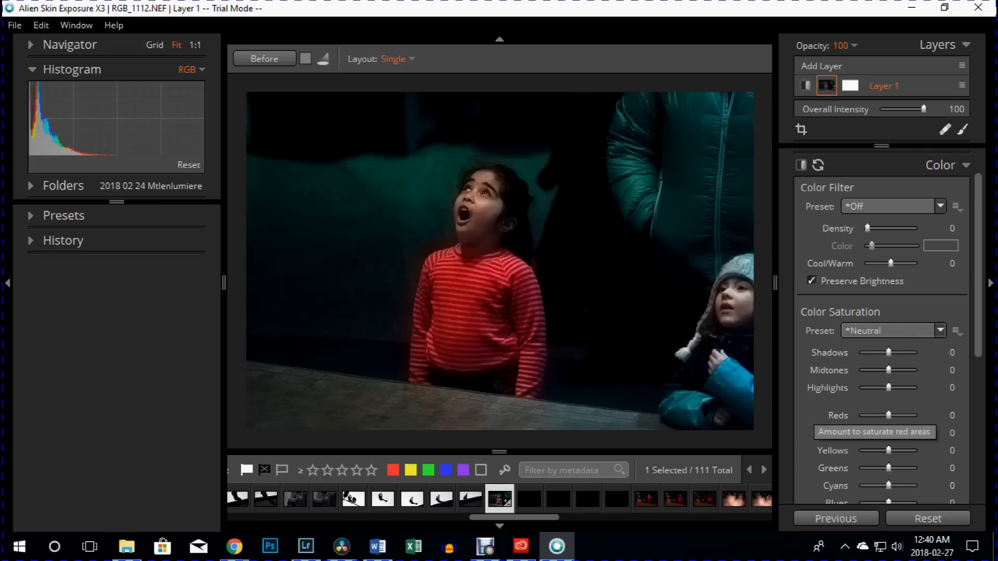
Step: Reduce the Color Saturation of the Reds to -15
scroll(884, 416, "down", 1)
scroll(884, 338, "down", 1)
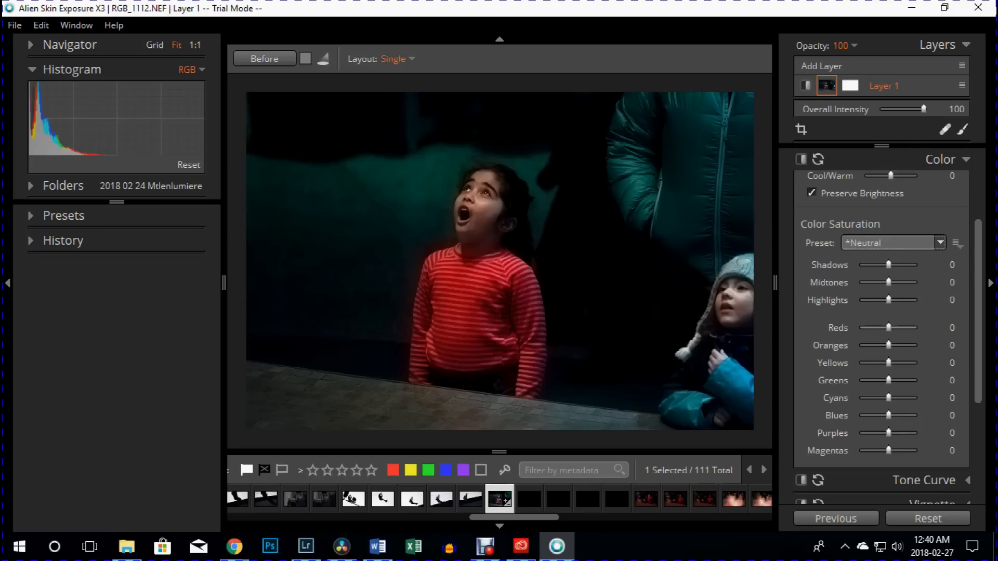
left_click_drag(889, 327, 885, 327)
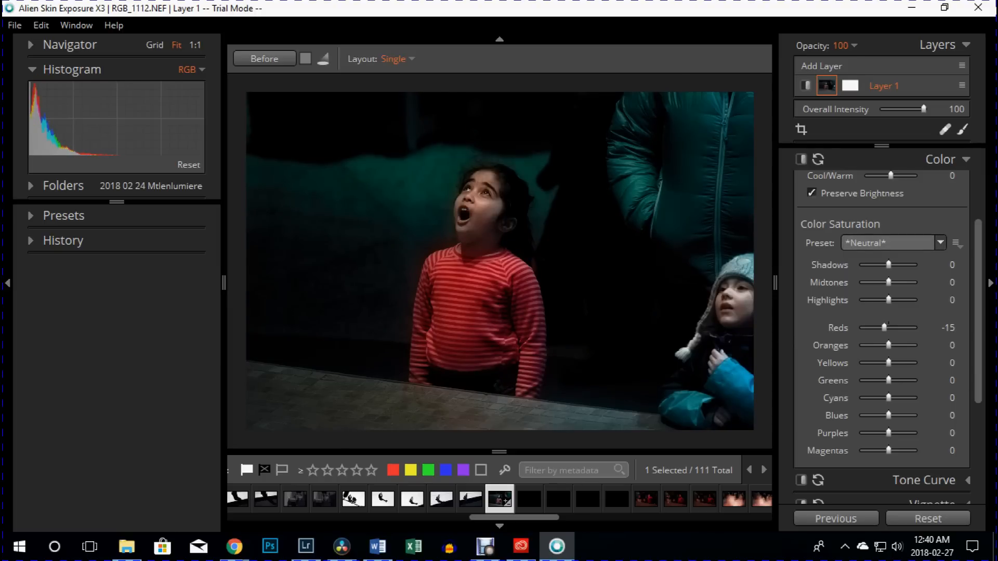
Step: Test the Greens and Cyans saturation at reduced values down to -100, and reset both to 0
scroll(881, 312, "down", 2)
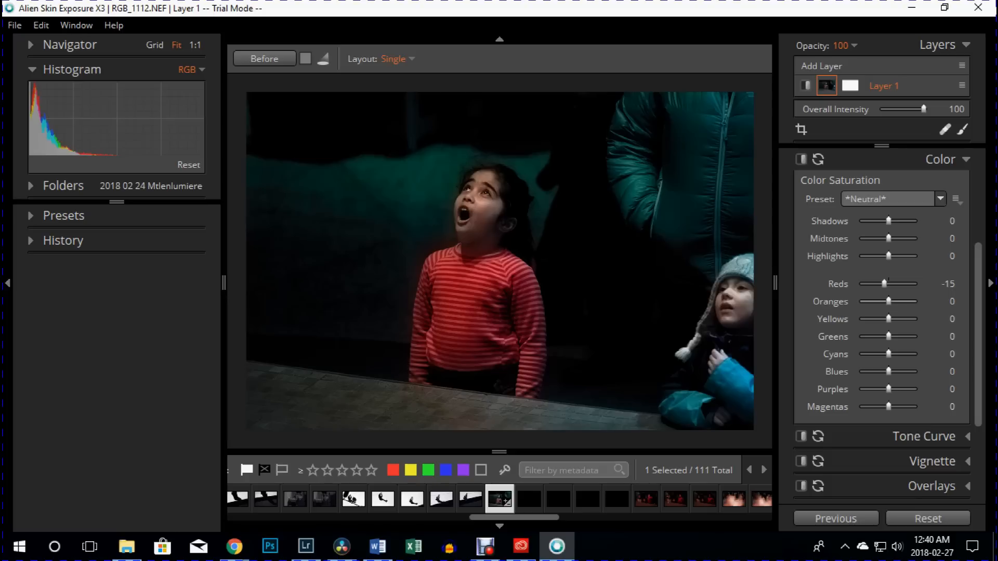
left_click_drag(889, 336, 875, 354)
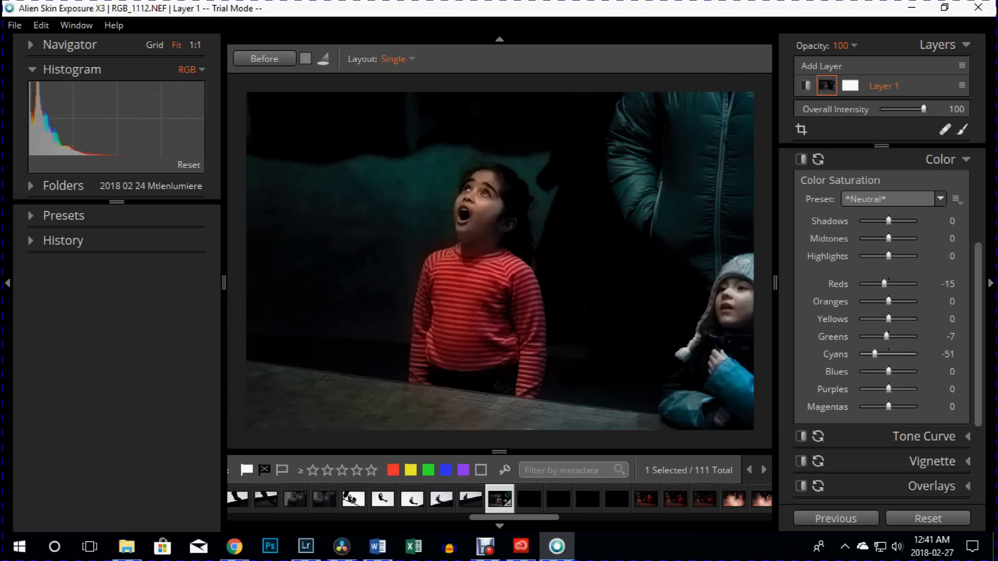
double_click(836, 354)
mouse_move(889, 371)
left_mouse_down()
mouse_move(875, 371)
mouse_move(888, 371)
left_mouse_up()
left_click_drag(886, 336, 862, 336)
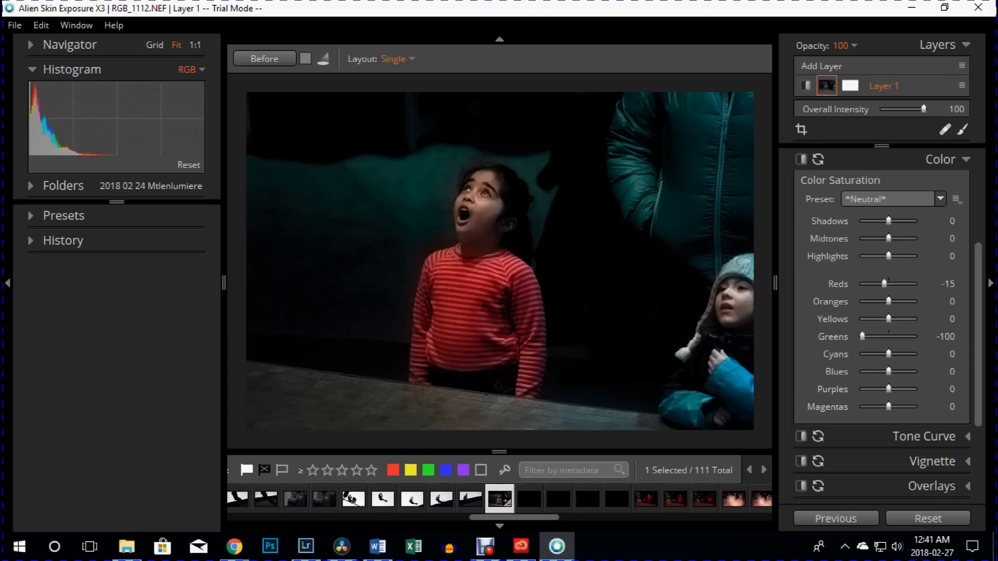
left_click_drag(888, 354, 862, 354)
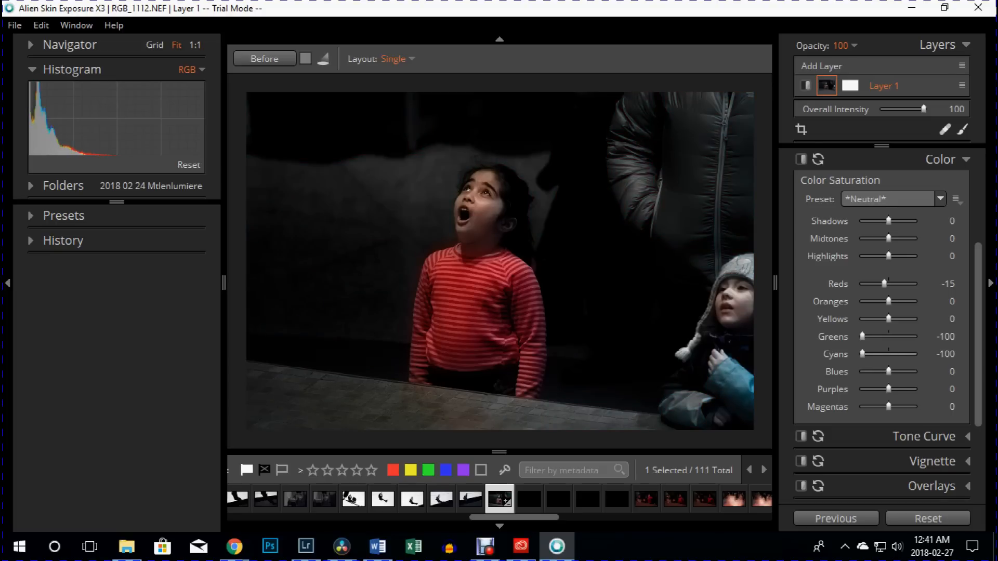
double_click(862, 336)
double_click(862, 354)
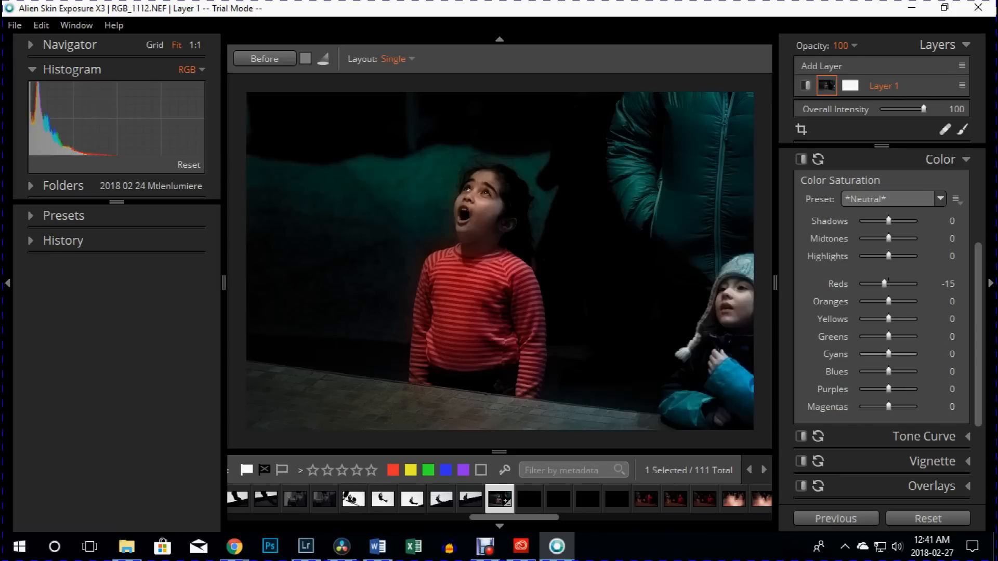
Step: Set the Greens saturation to -21 and the Cyans to -26, and inspect the girl's face at 1:1
left_click_drag(889, 354, 882, 336)
left_click_drag(882, 354, 881, 354)
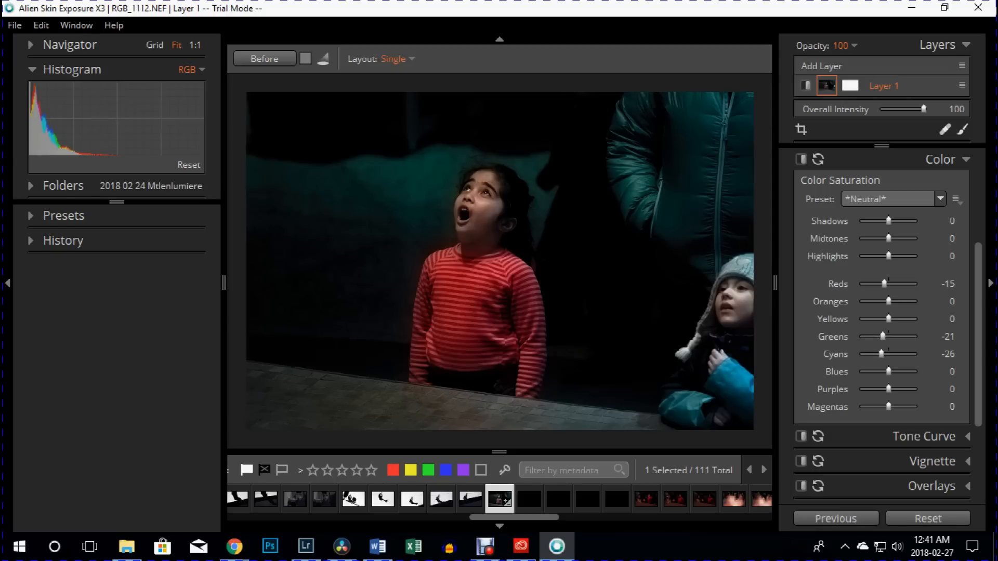
left_click(486, 192)
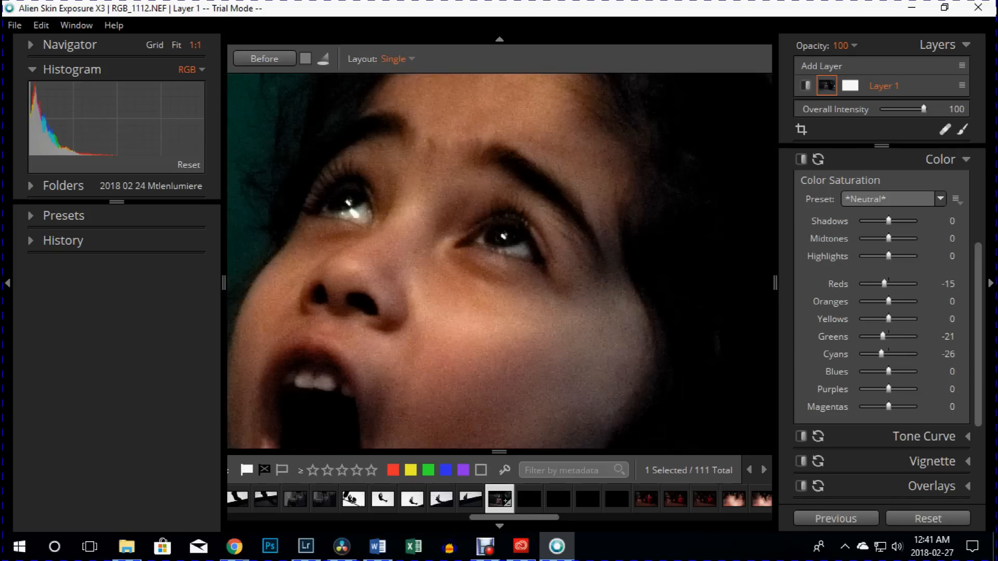
left_click(485, 192)
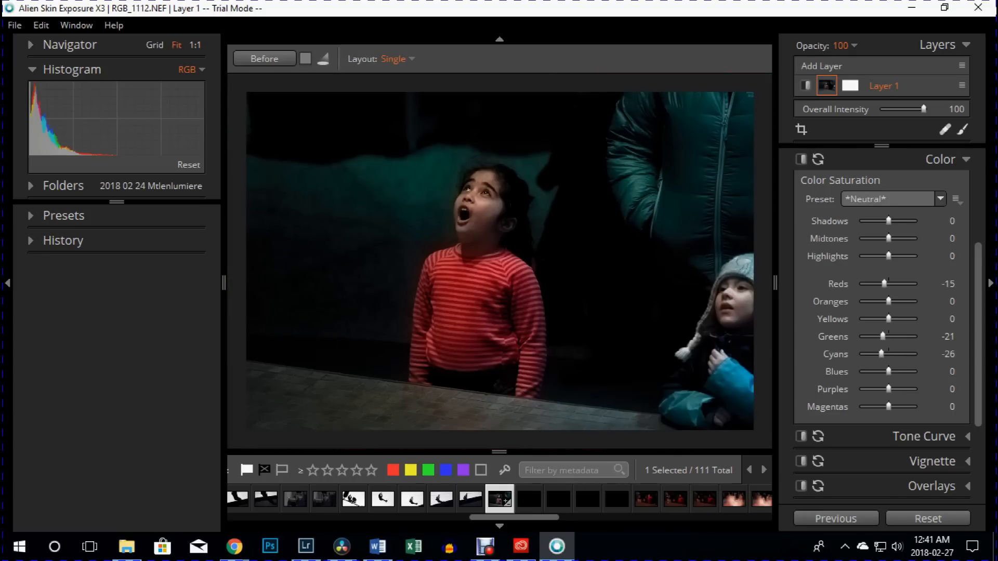
Step: Enable the Light Effect overlay with the starburst Center Light effect and set its Zoom to 1.19
left_click(942, 160)
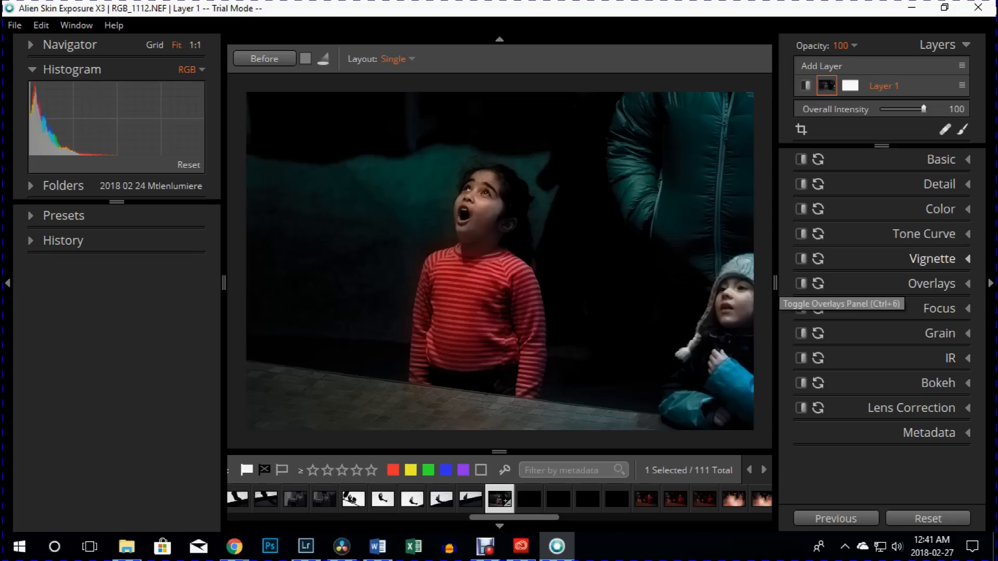
left_click(835, 285)
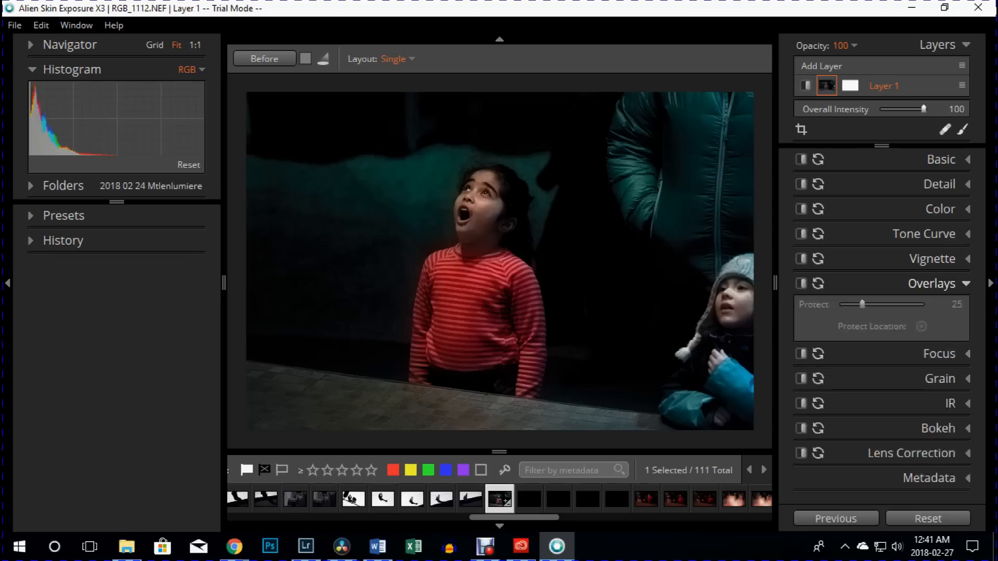
scroll(884, 327, "down", 5)
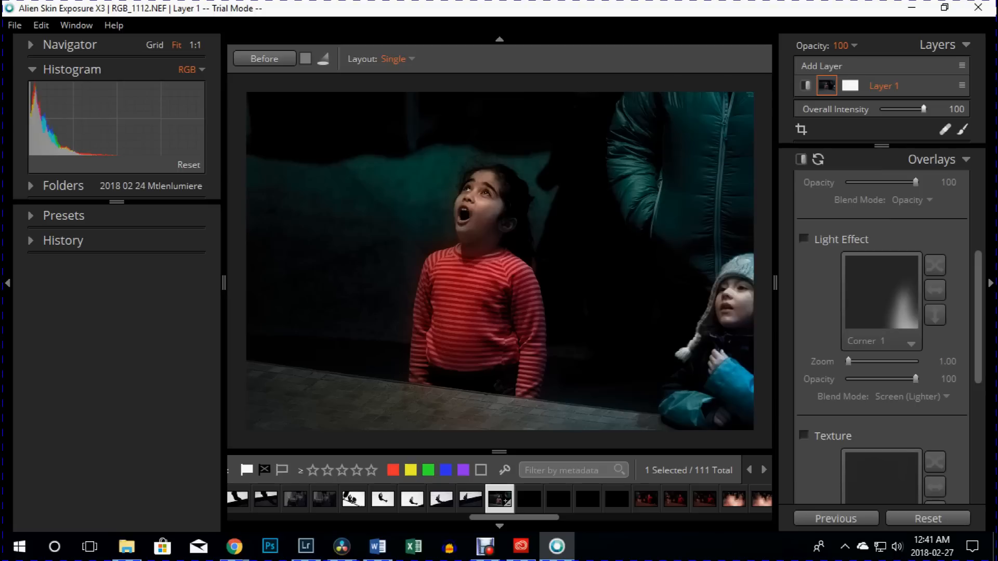
scroll(884, 327, "up", 5)
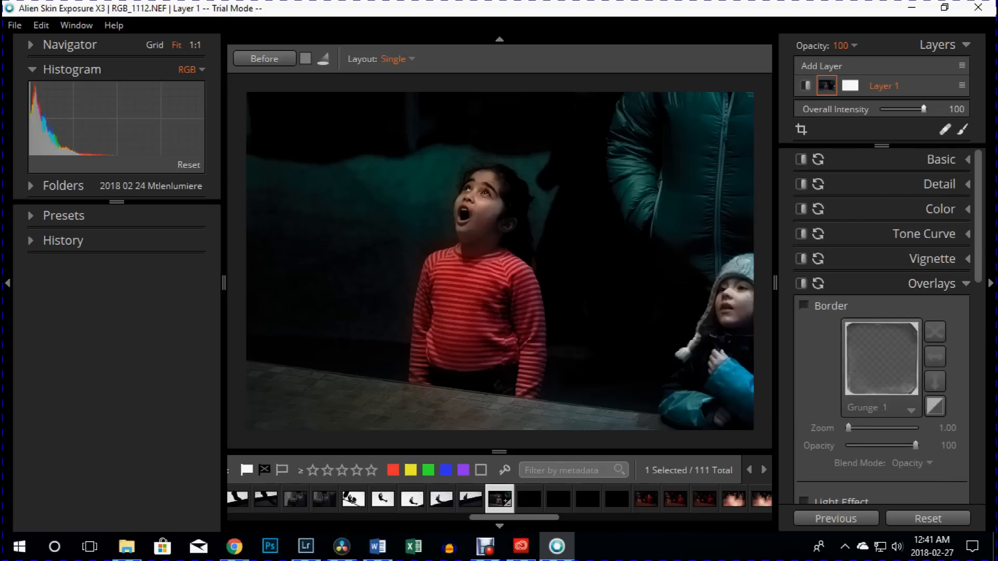
scroll(881, 327, "down", 5)
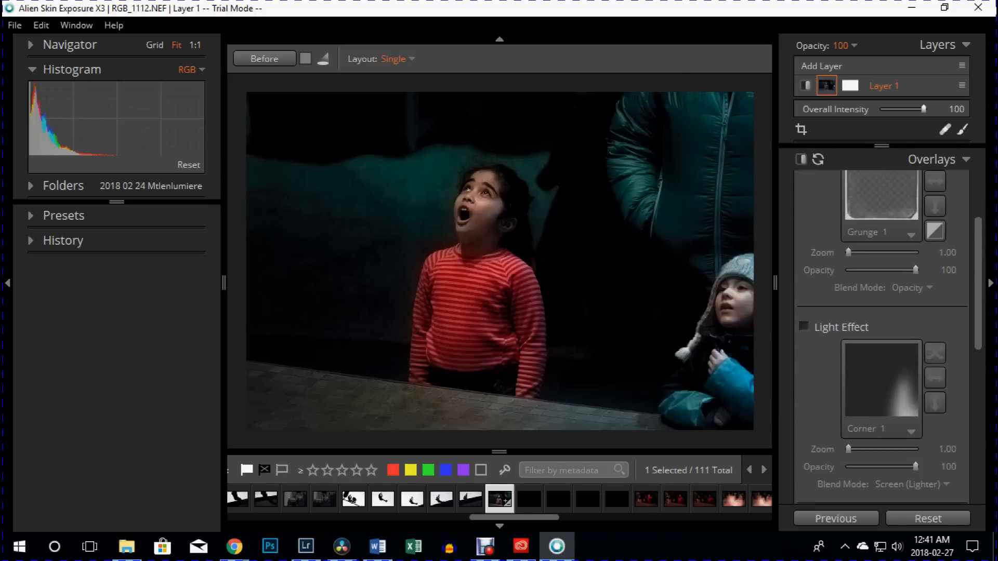
left_click(804, 327)
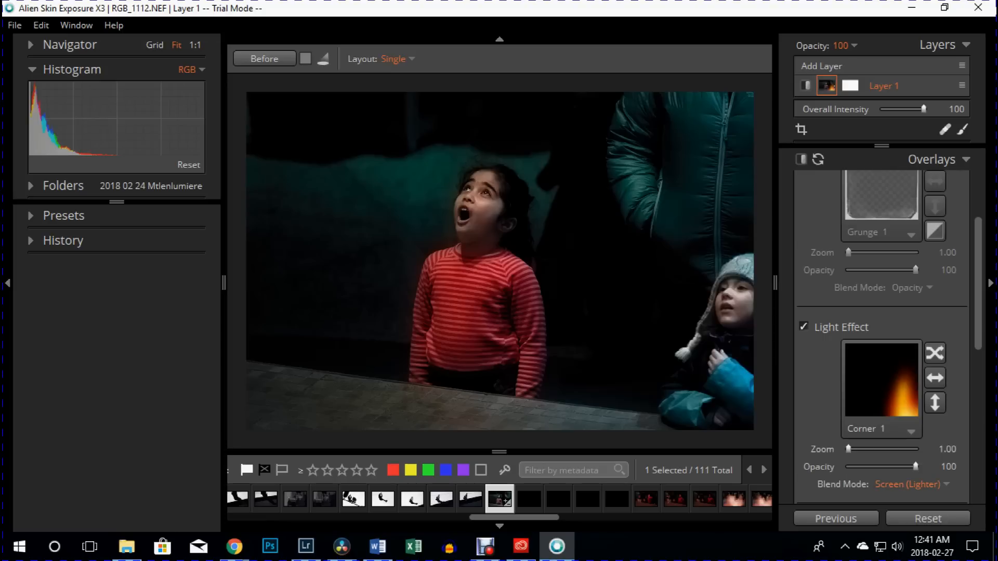
left_click(911, 431)
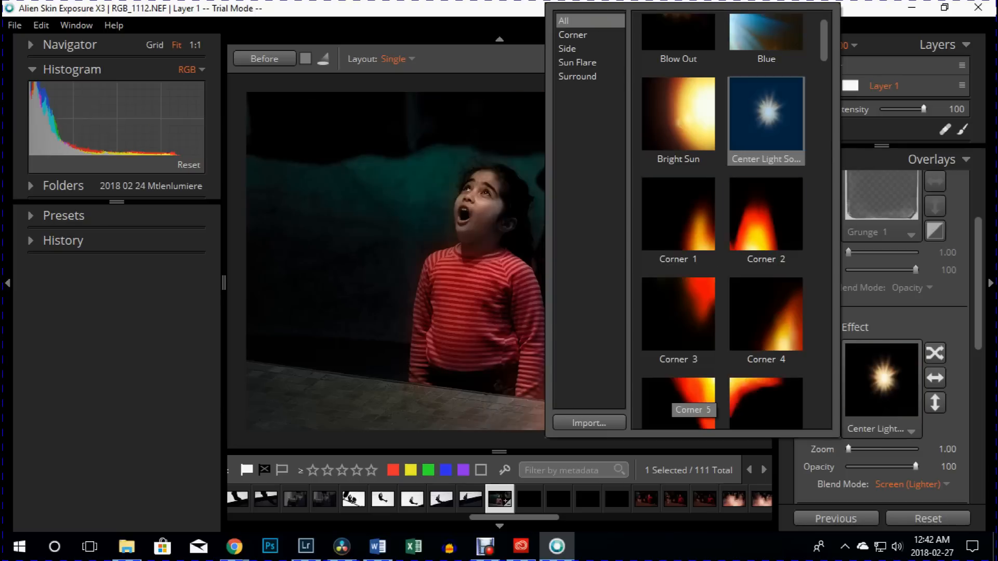
left_click(766, 114)
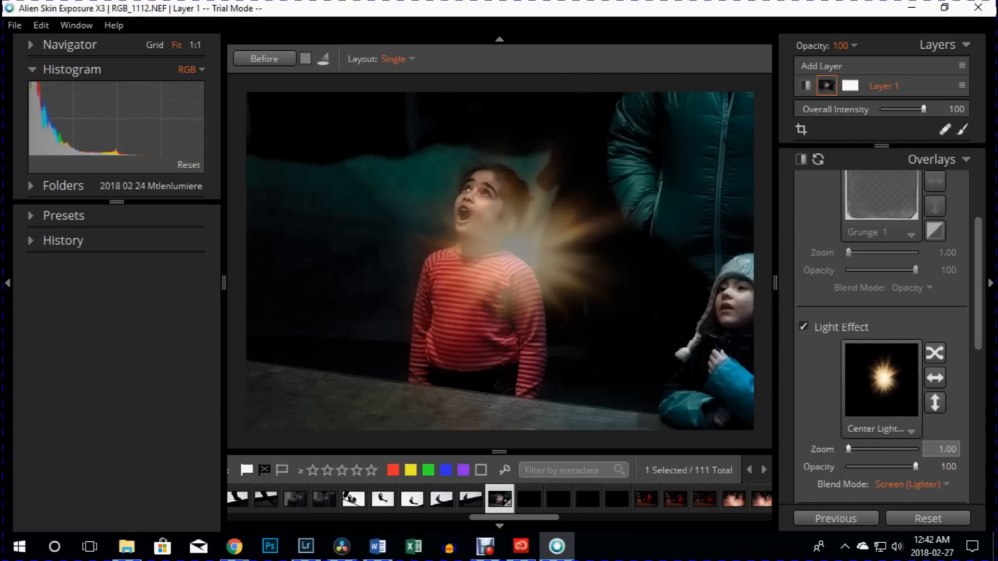
mouse_move(848, 449)
left_mouse_down()
mouse_move(916, 449)
mouse_move(859, 449)
mouse_move(869, 449)
left_mouse_up()
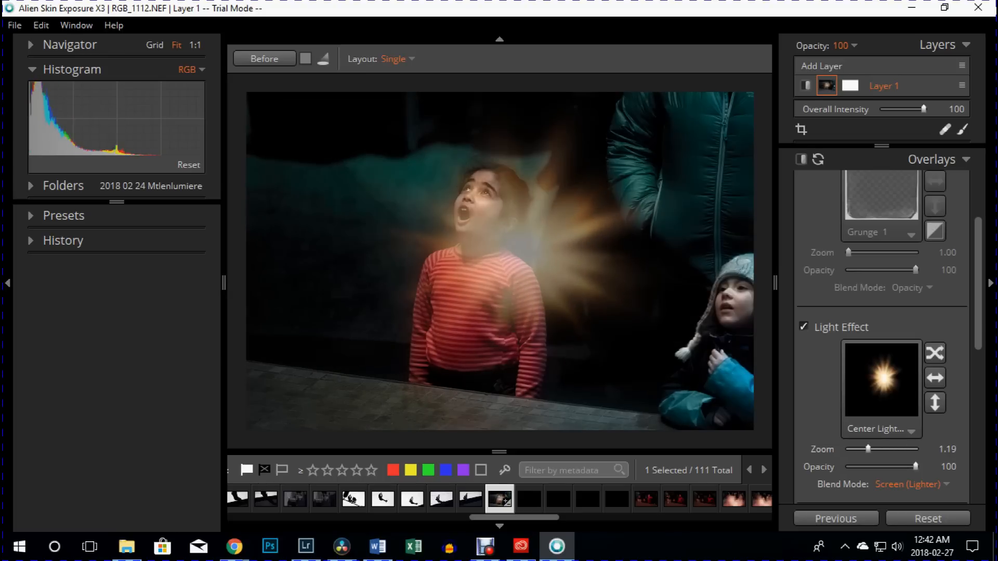
Step: Try flipping the light effect horizontally back and forth
left_click(935, 378)
left_click(935, 378)
left_click(935, 378)
left_click(935, 378)
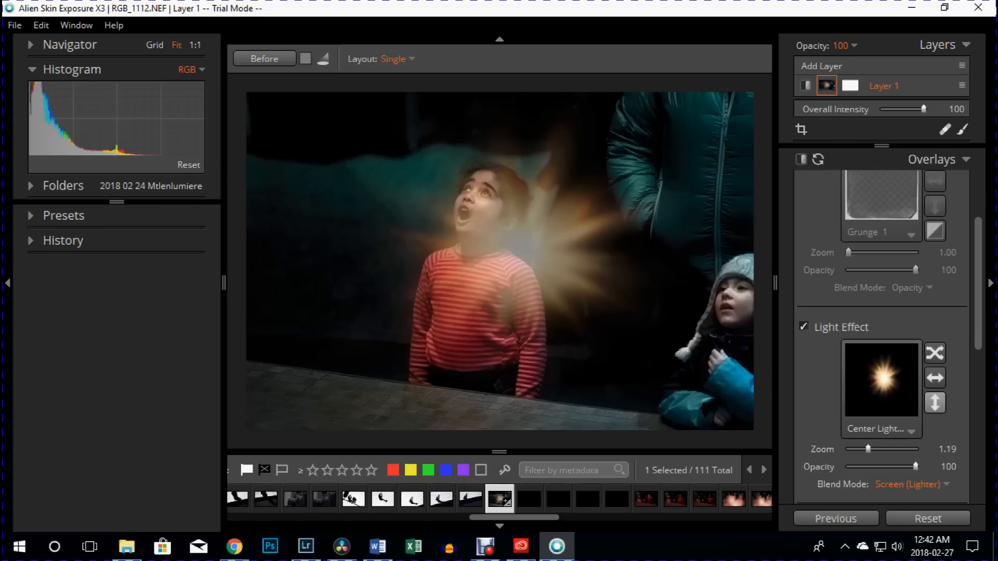
Step: Try several random light effects in the Light Effect overlay, ending on the Corner 2 effect
left_click(934, 354)
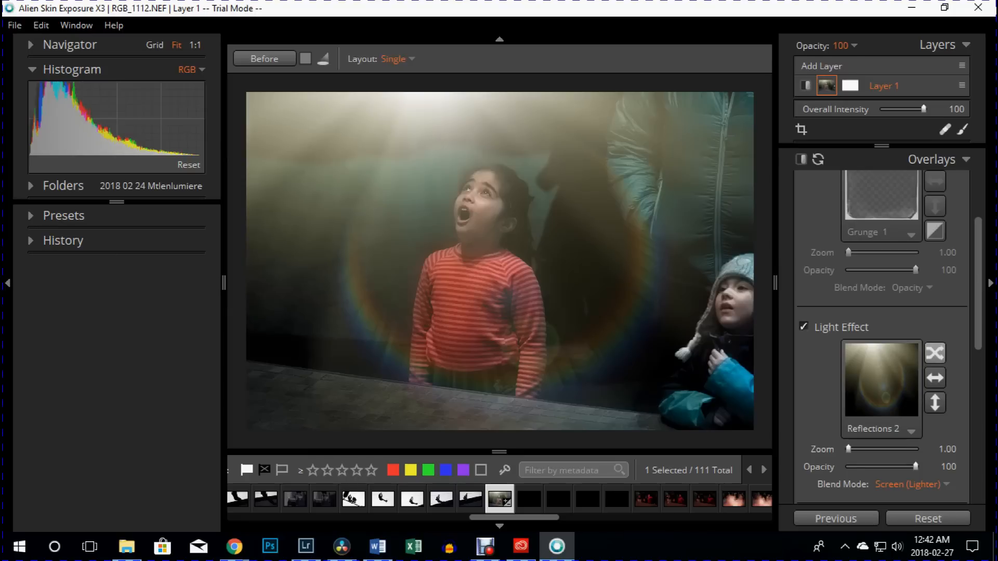
left_click(935, 354)
left_click(935, 354)
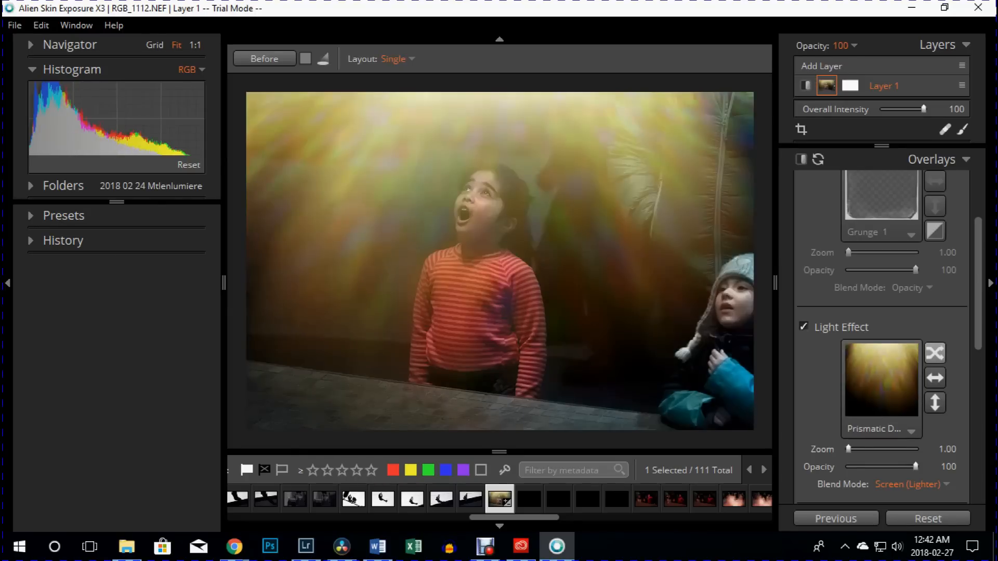
left_click(935, 354)
left_click(934, 354)
left_click(934, 353)
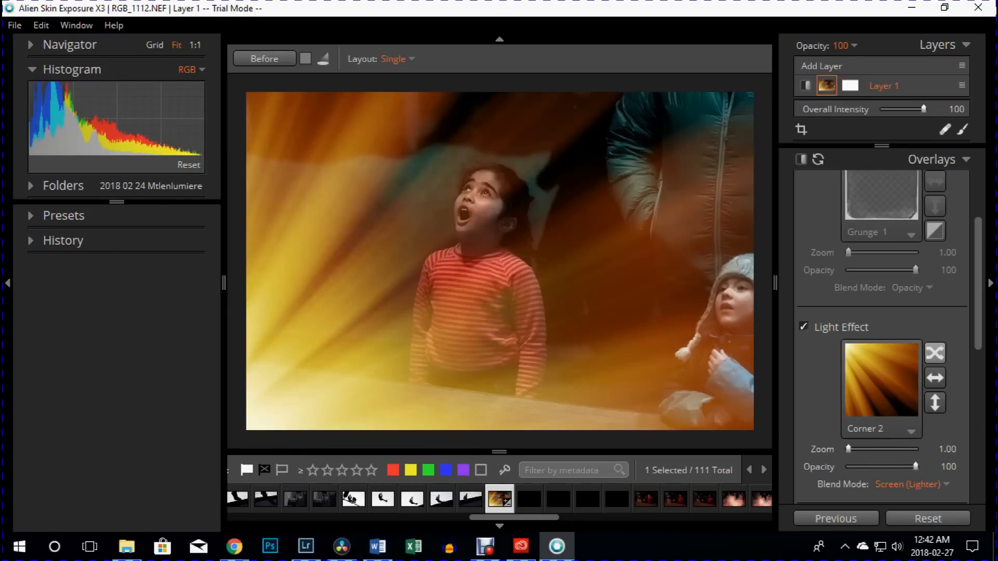
left_click(934, 354)
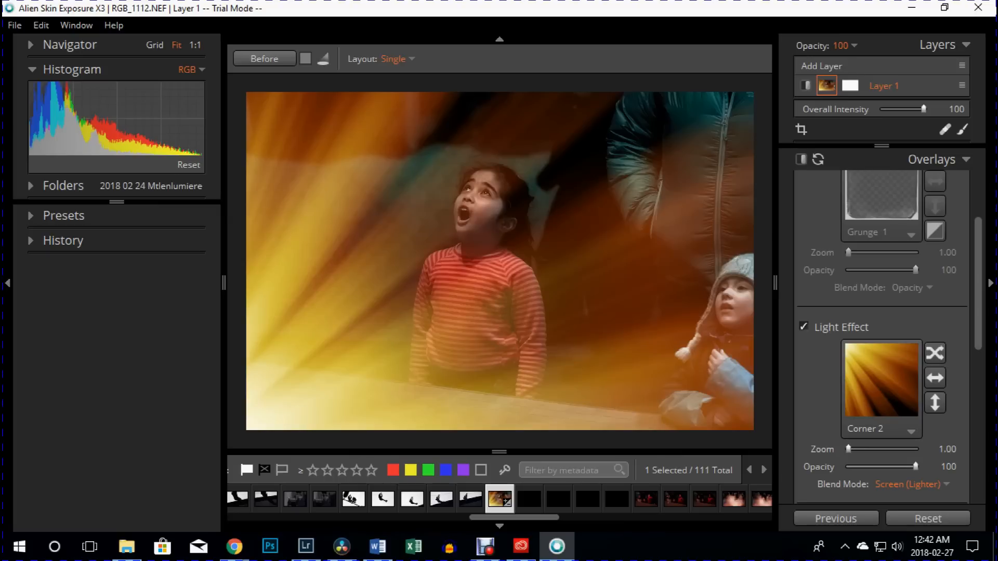
Step: Reduce the light effect's opacity to 21, glance at the available effects, and turn the Light Effect overlay off
left_click_drag(916, 467, 858, 467)
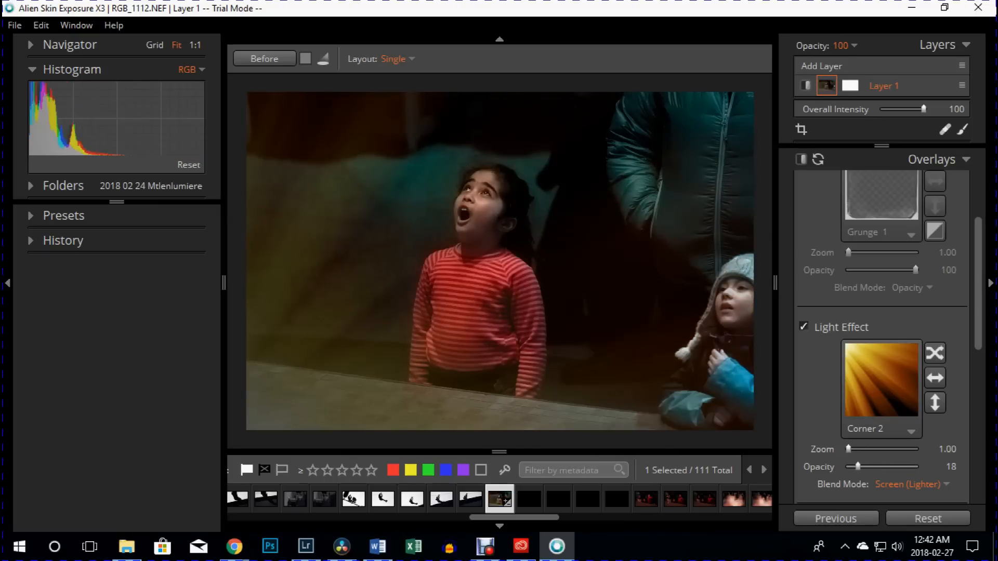
left_click_drag(858, 467, 859, 467)
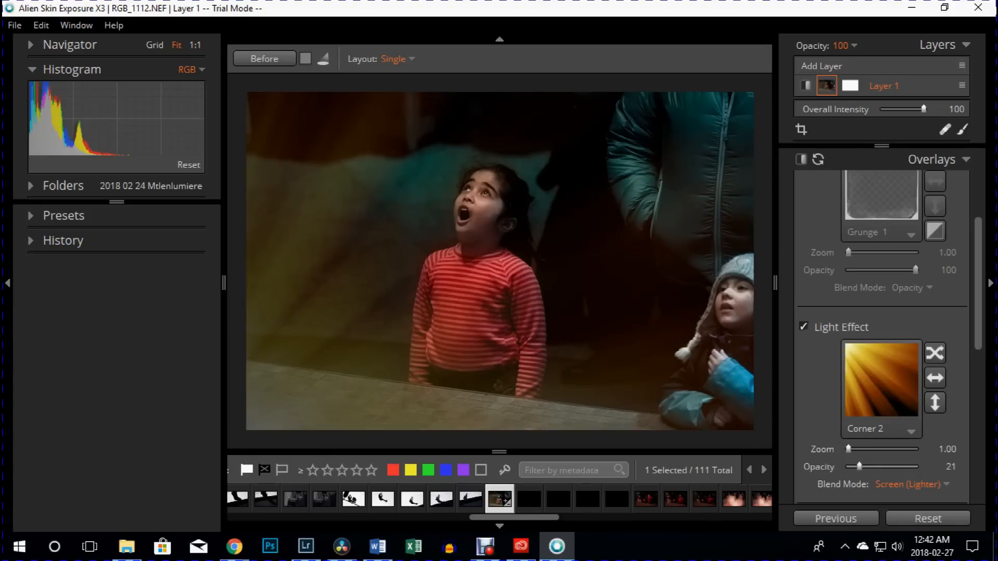
left_click(911, 431)
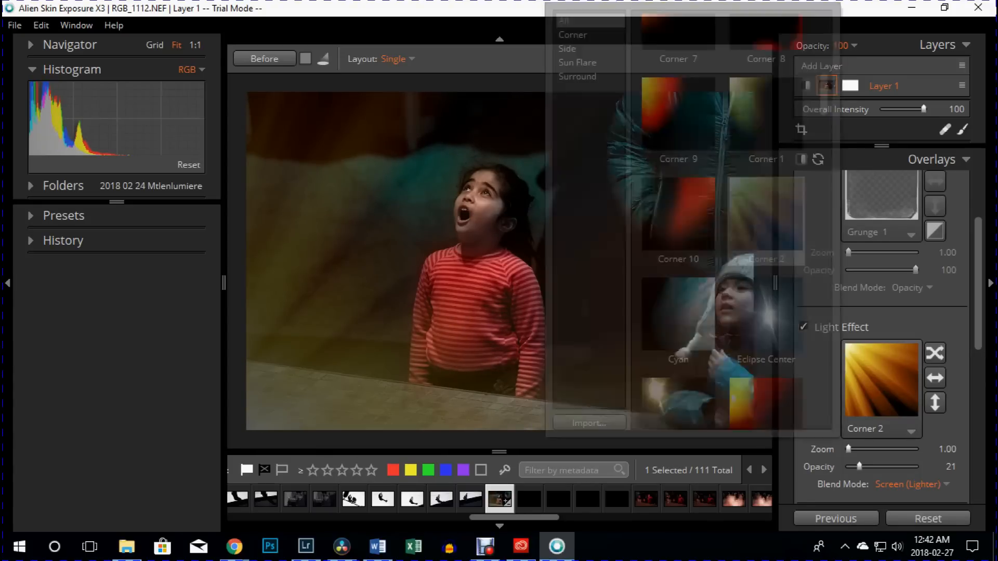
key("Escape")
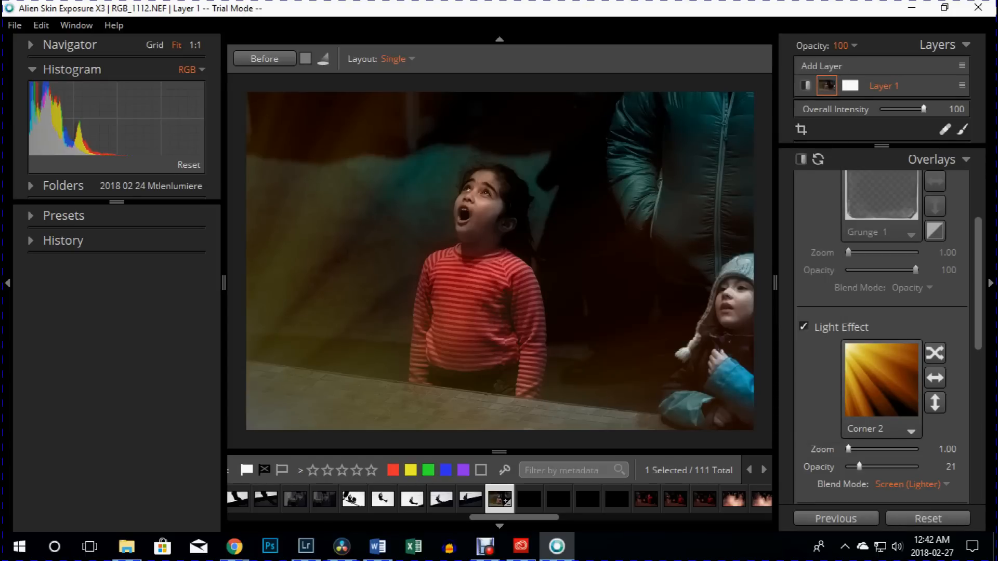
left_click(804, 327)
Step: Enable the Texture overlay, preview textures such as Image Wash, Scratches and Crushed Jade on the photo, and turn it off again
scroll(882, 338, "down", 5)
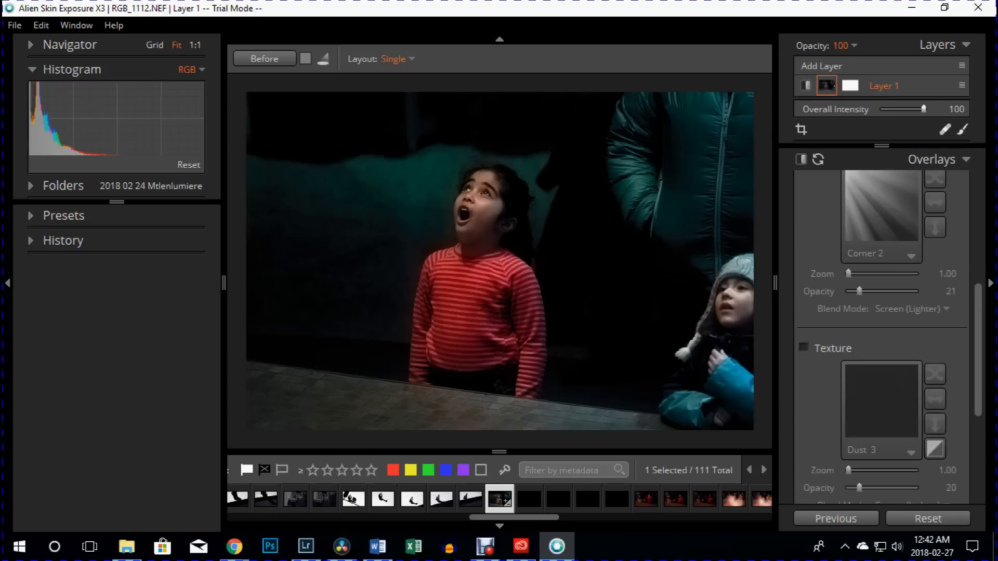
left_click(803, 304)
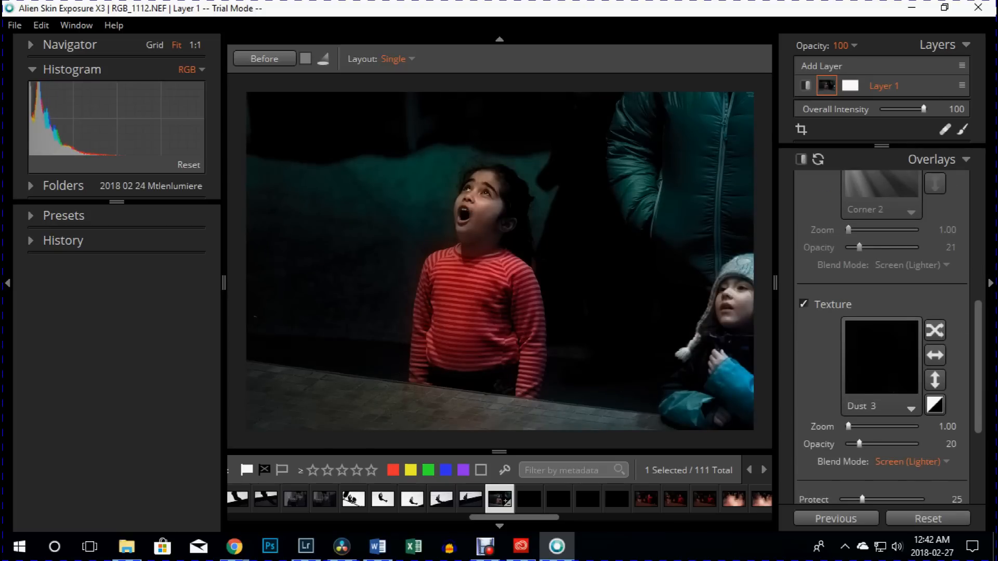
left_click(911, 408)
scroll(912, 409, "down", 15)
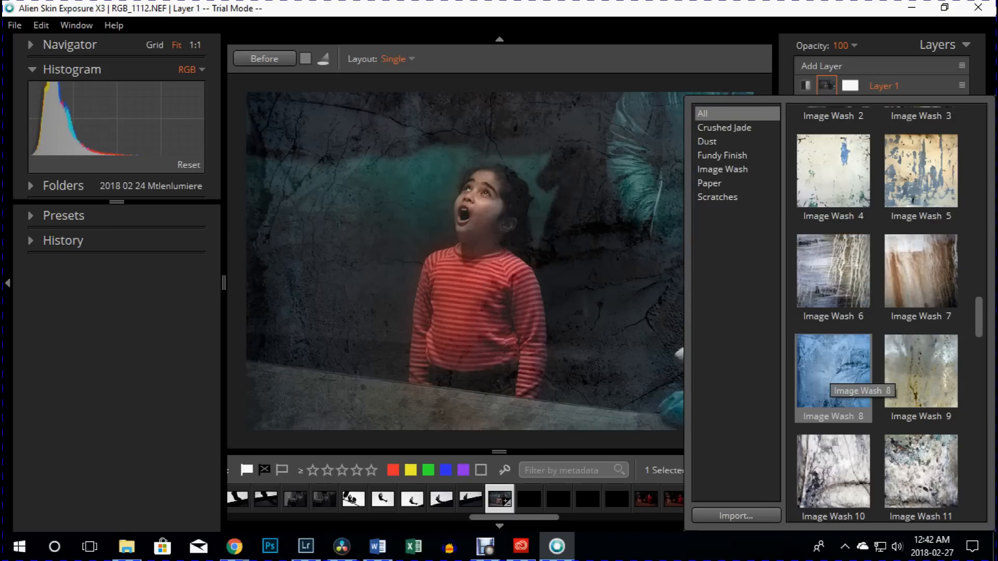
scroll(921, 371, "down", 15)
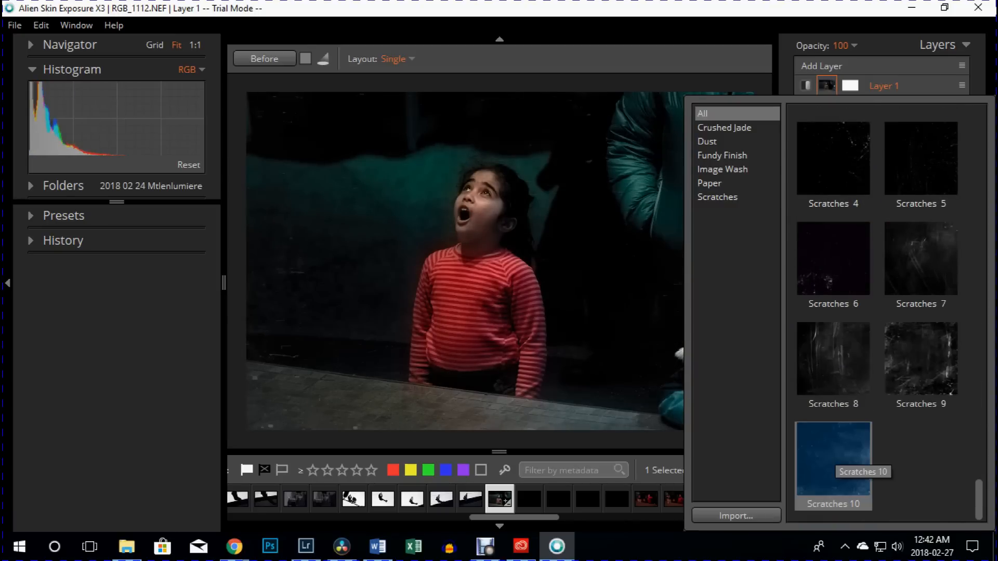
scroll(920, 265, "up", 20)
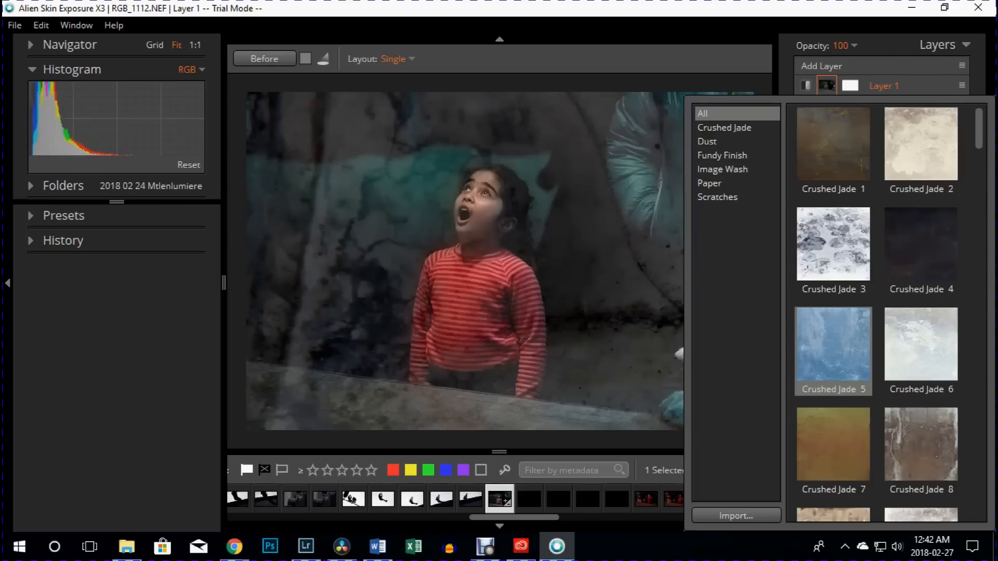
key("Escape")
left_click(592, 281)
left_click(803, 304)
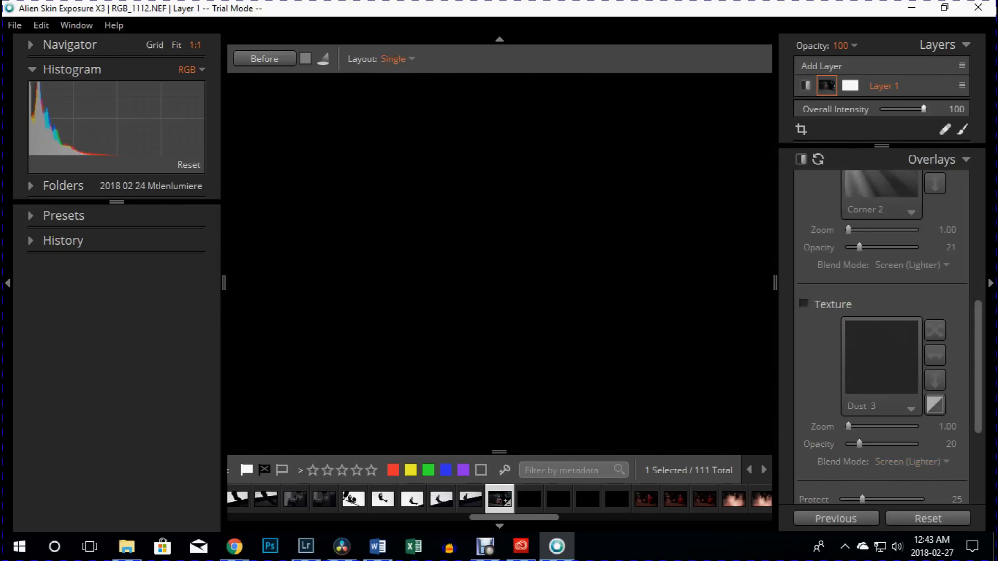
left_click(650, 322)
Step: Apply the Sharpen - Low Radius - 25 preset in the Focus settings and inspect the girl's face at 1:1
scroll(882, 333, "down", 5)
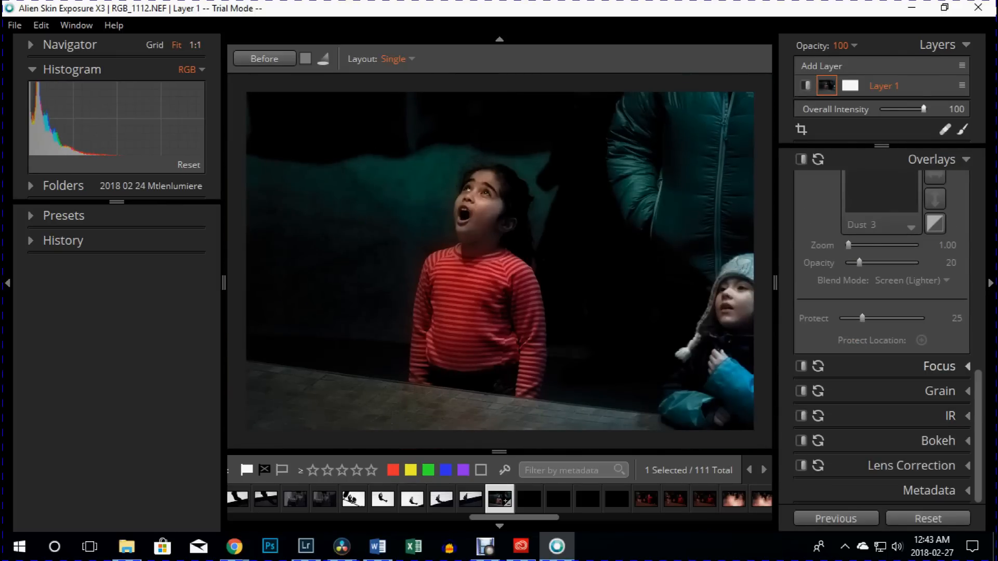
left_click(931, 160)
left_click(931, 308)
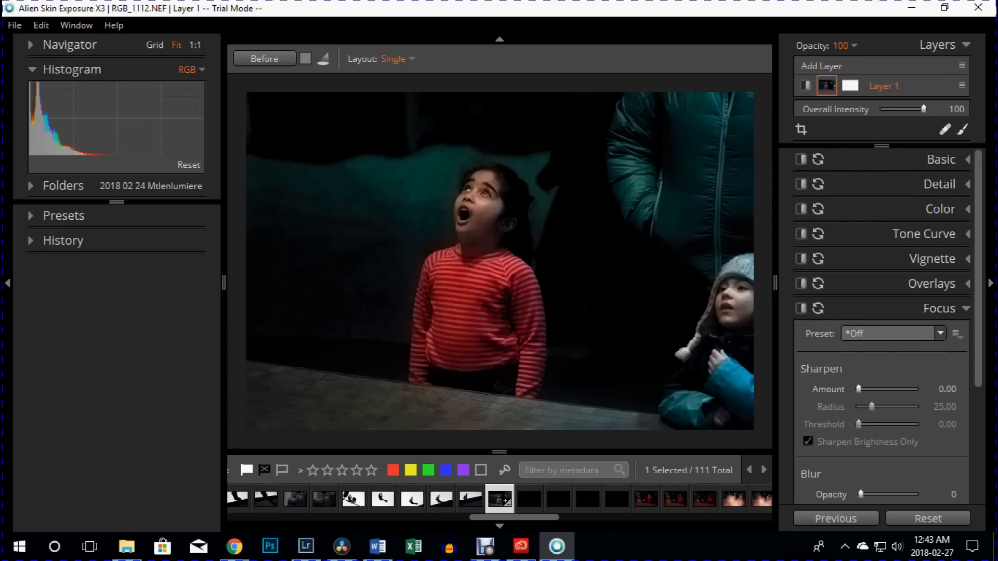
left_click(940, 334)
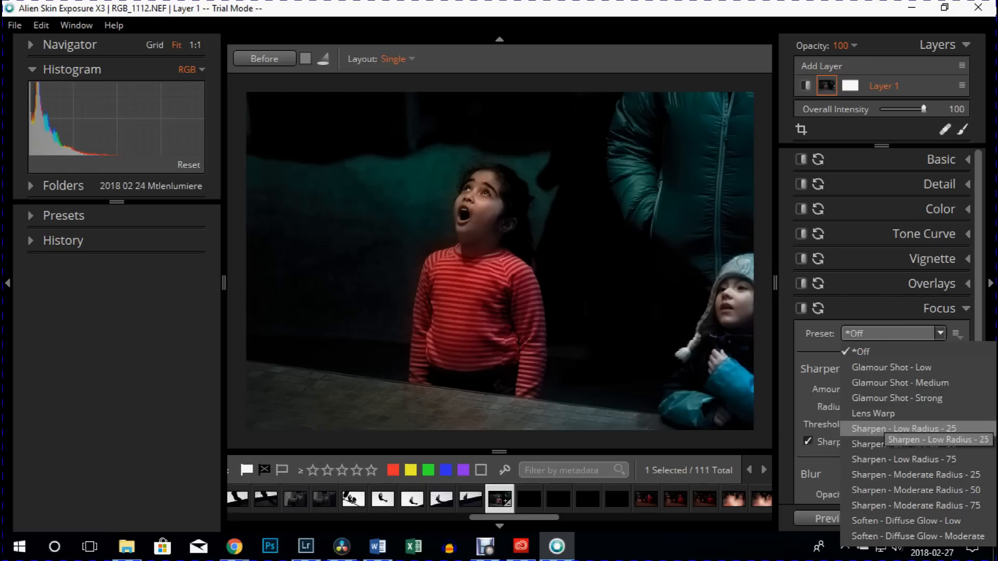
left_click(884, 429)
left_click(490, 196)
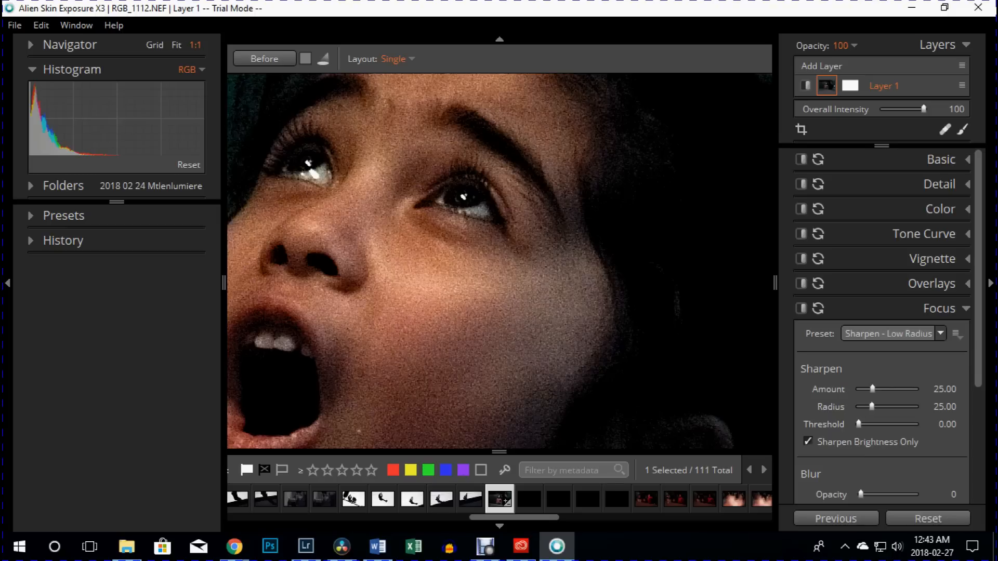
Step: Compare the face with and without the sharpening, and set the Focus preset back to Off
left_click(801, 309)
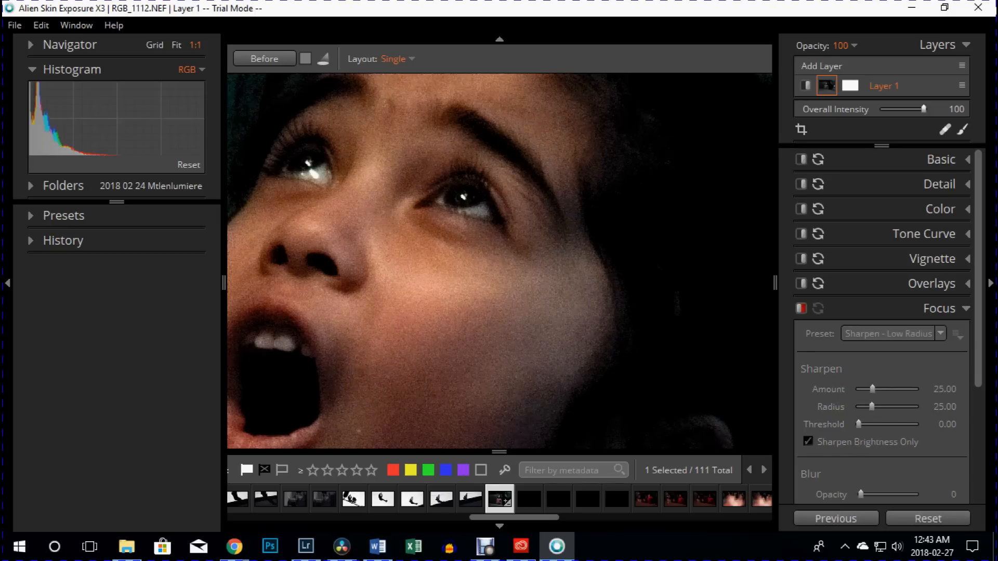
left_click(801, 309)
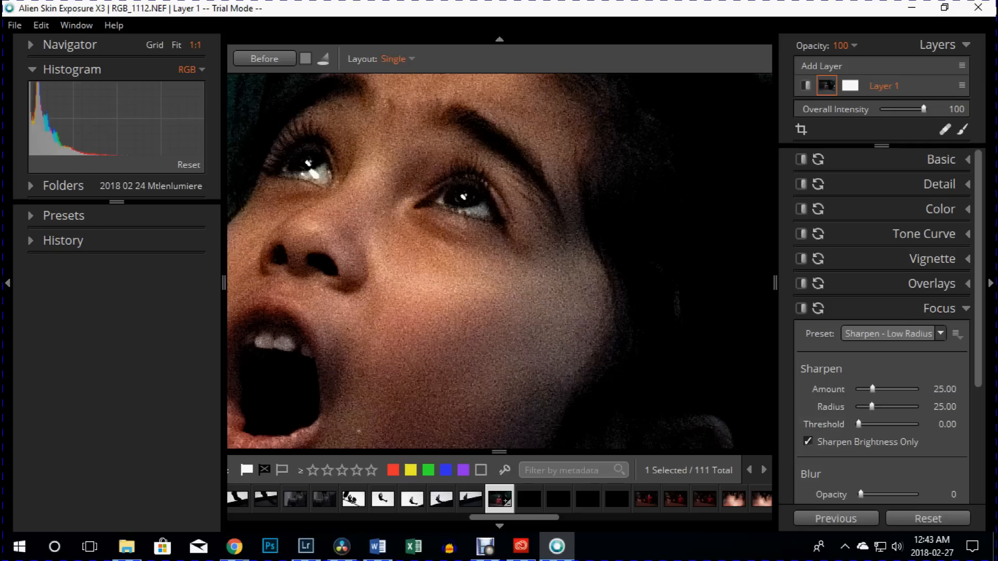
left_click(940, 333)
left_click(904, 351)
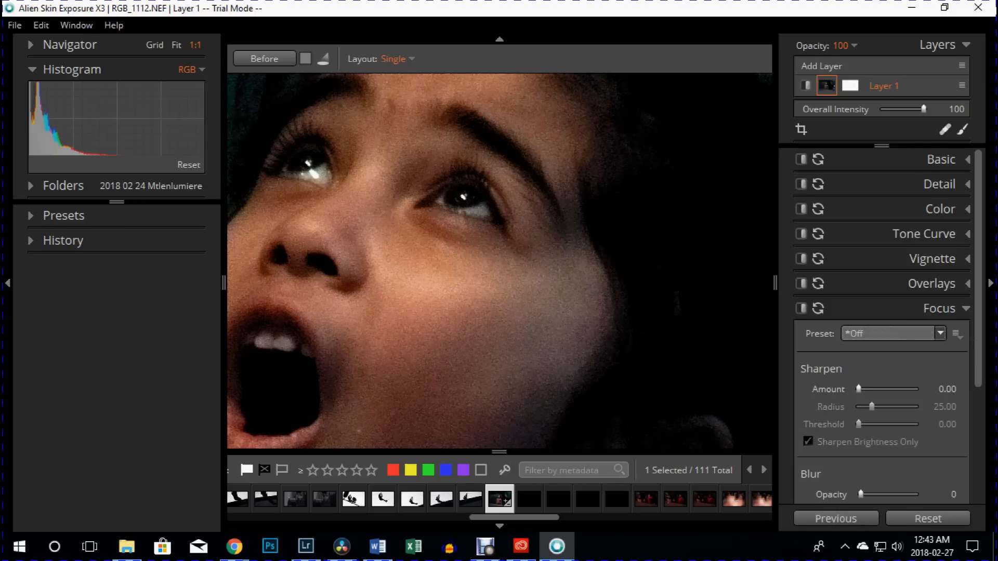
scroll(882, 322, "down", 3)
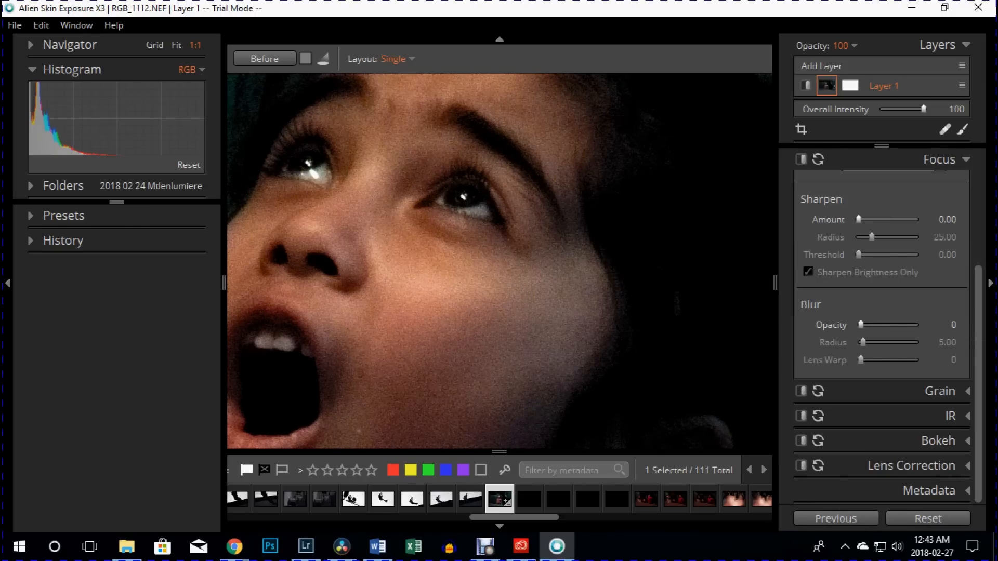
left_click(939, 160)
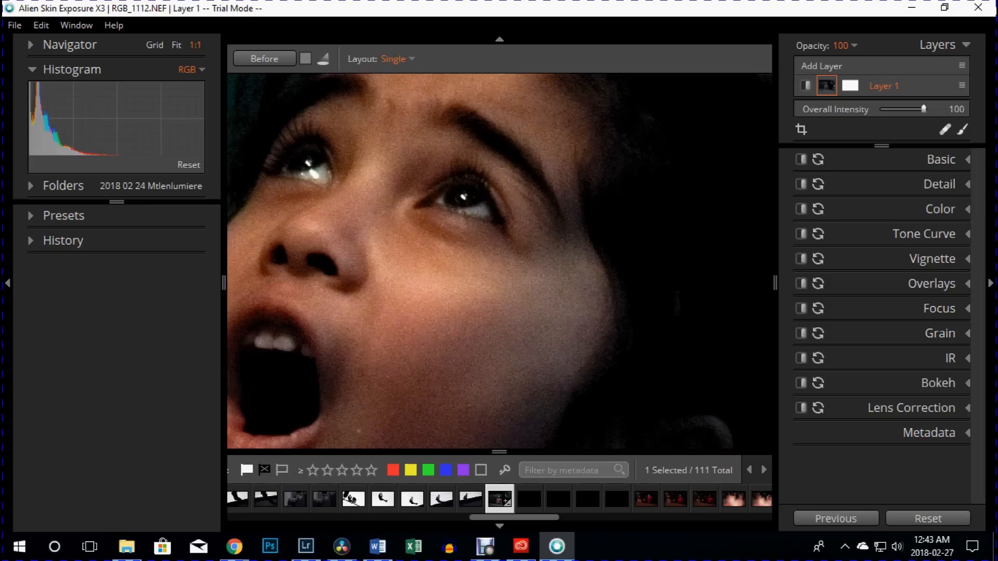
Step: Preview the IR presets, including IR - Fog - White Out, on the girl's face without applying one
left_click(951, 359)
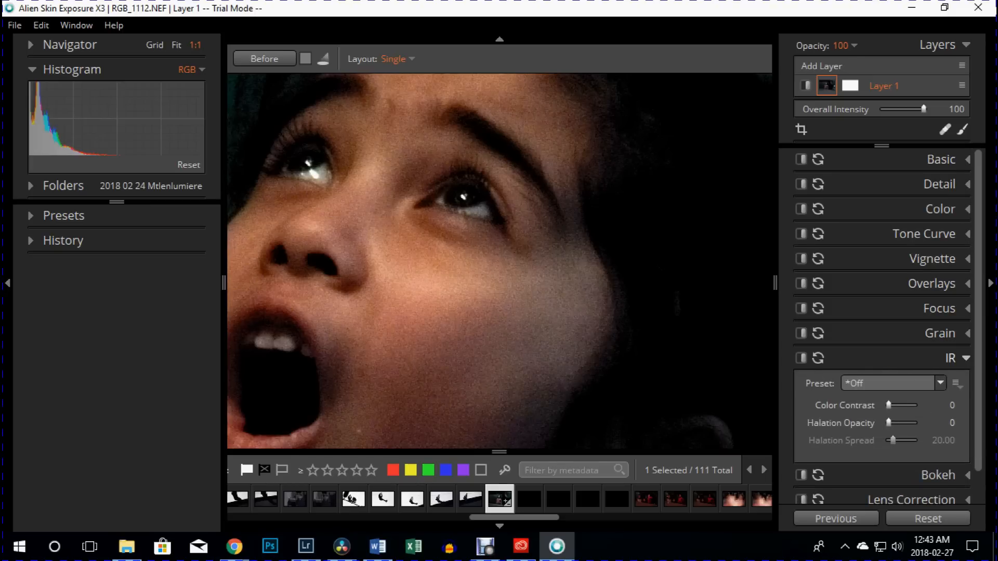
left_click(858, 383)
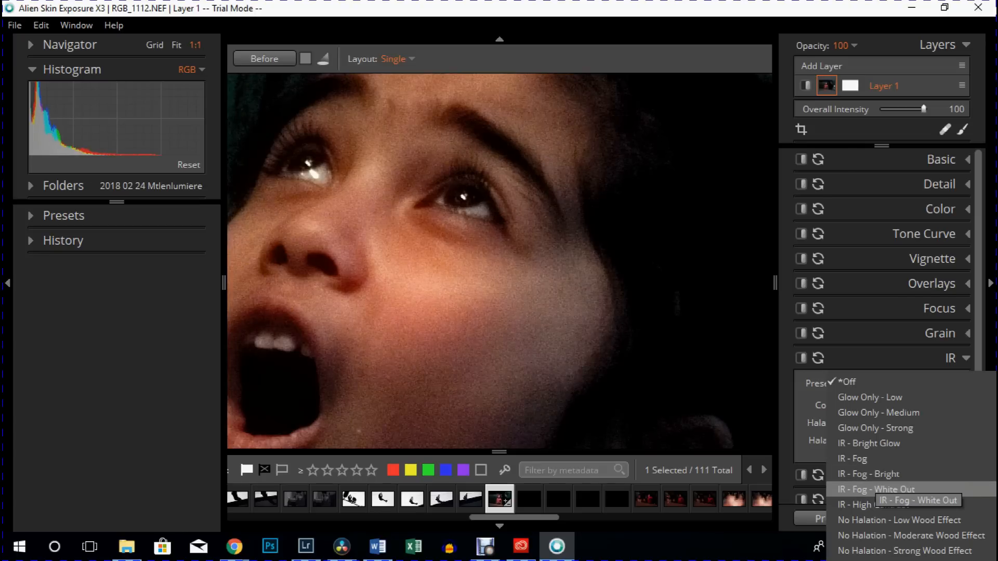
left_click(950, 358)
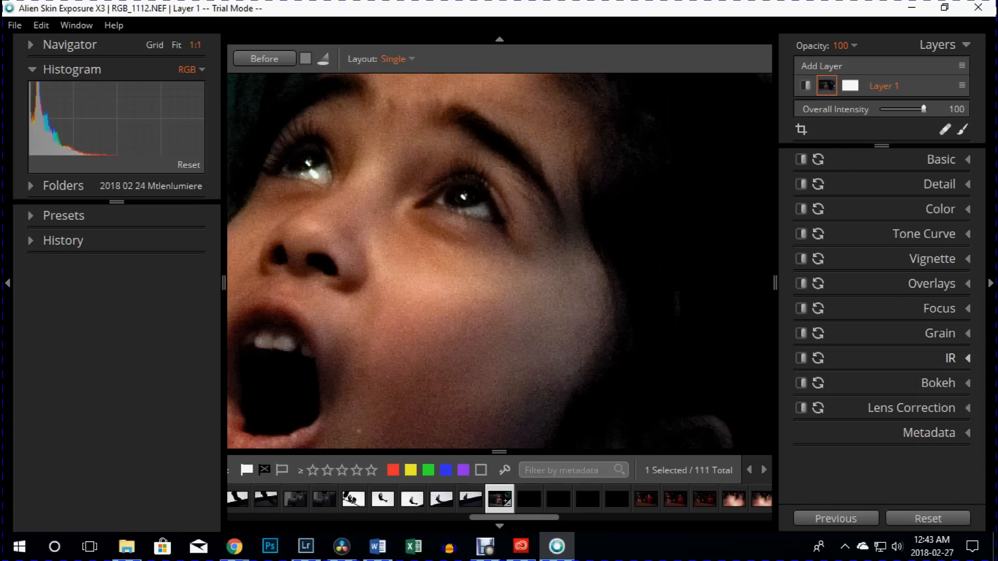
Step: Open the Bokeh settings, fit the whole photo in view, and shape the focus region into a narrow ellipse around the girl's head
left_click(939, 383)
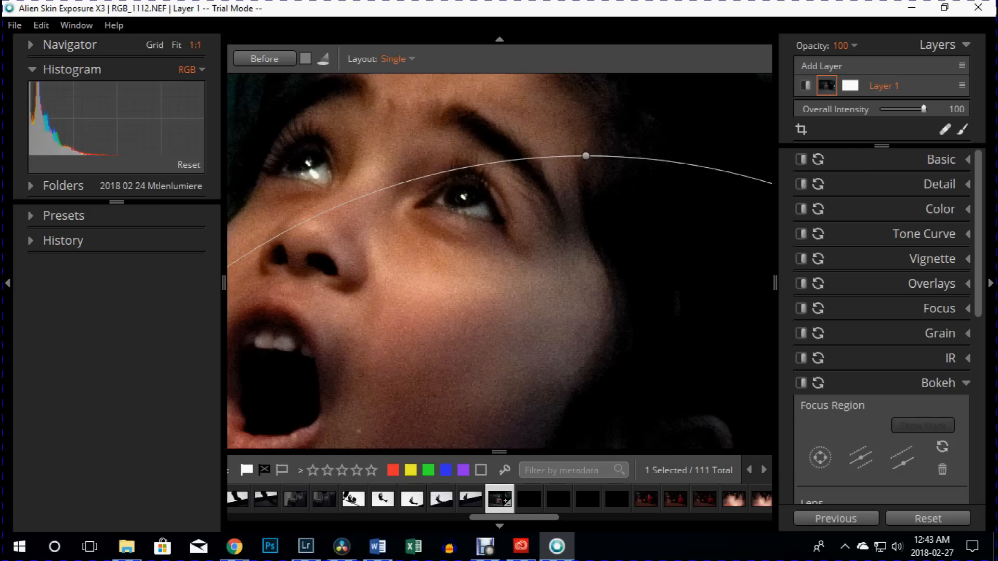
left_click(801, 383)
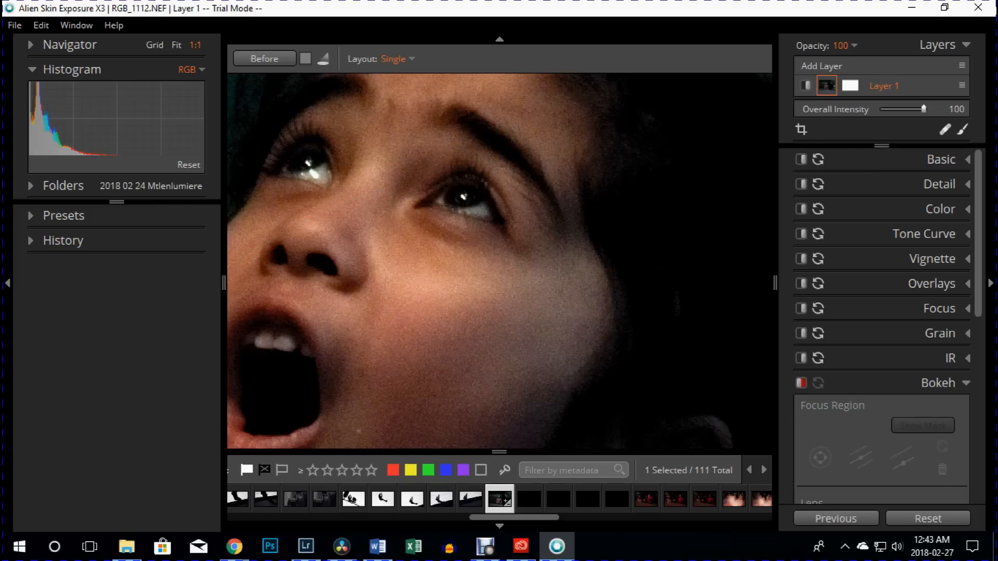
left_click(490, 197)
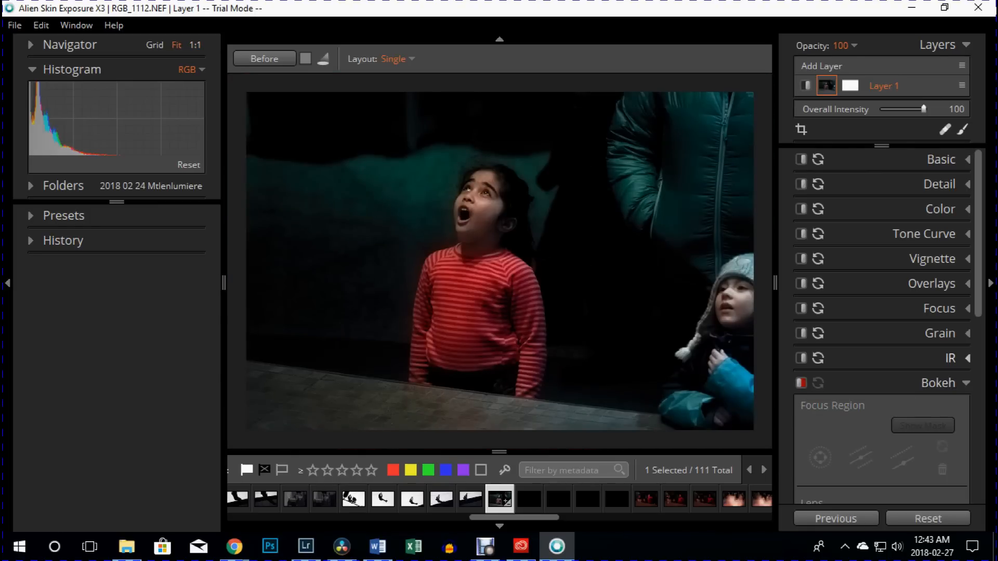
left_click(801, 384)
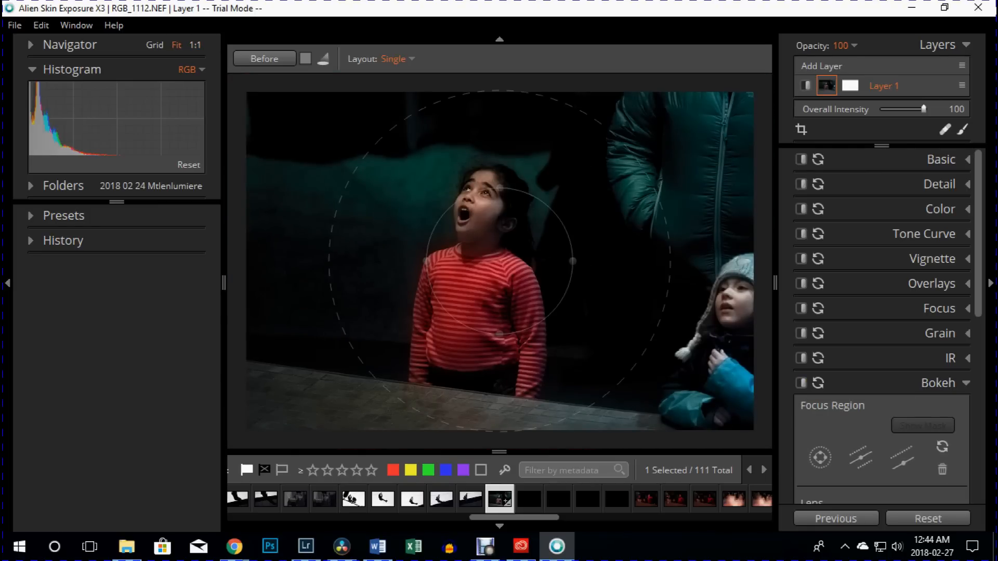
left_click_drag(500, 261, 478, 212)
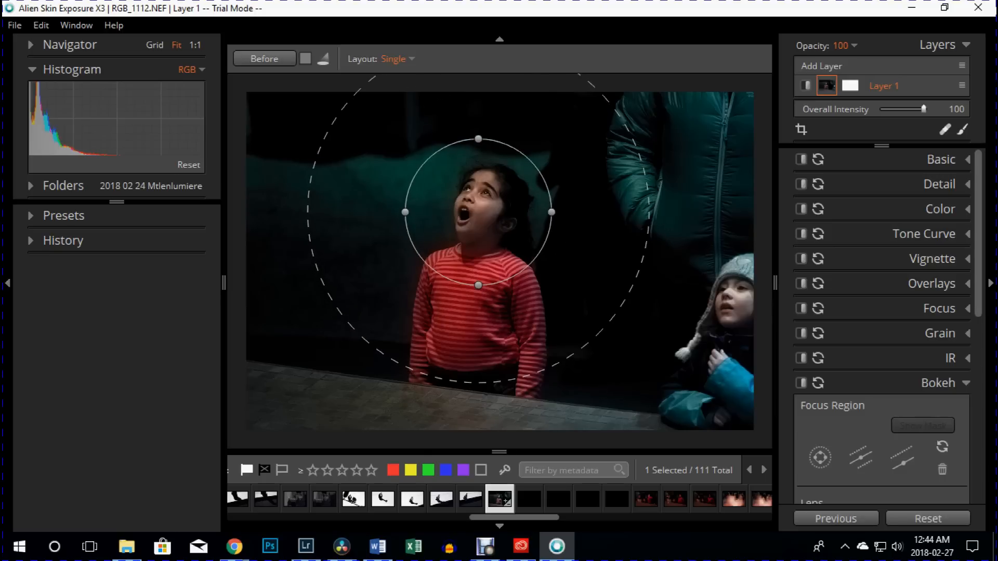
left_click_drag(405, 212, 424, 211)
left_click_drag(476, 285, 472, 261)
left_click_drag(425, 205, 440, 208)
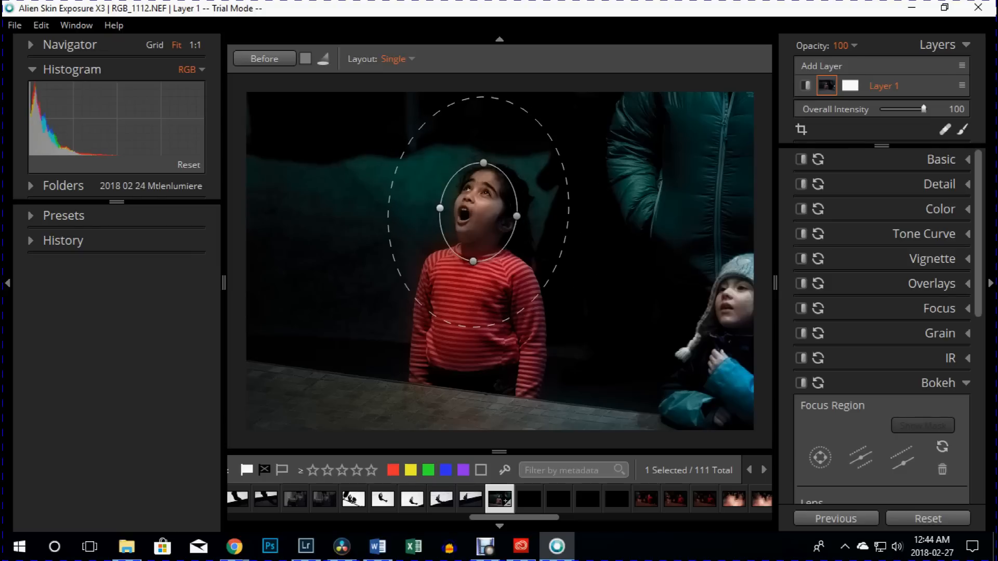
left_click_drag(478, 212, 478, 206)
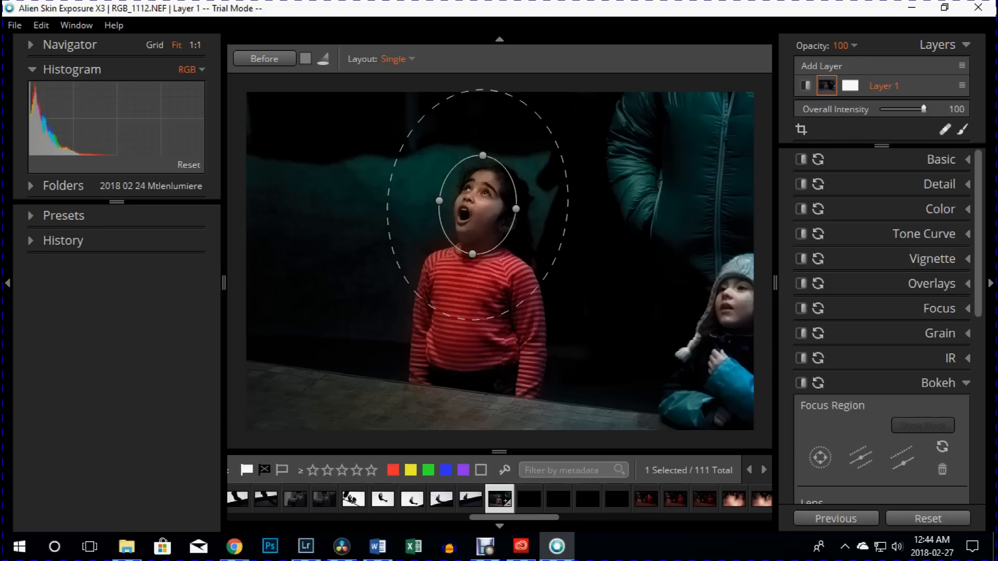
Step: Preview the Creative Aperture bokeh presets, including X Factor, on the photo without applying one, and close the Bokeh settings
scroll(882, 327, "down", 3)
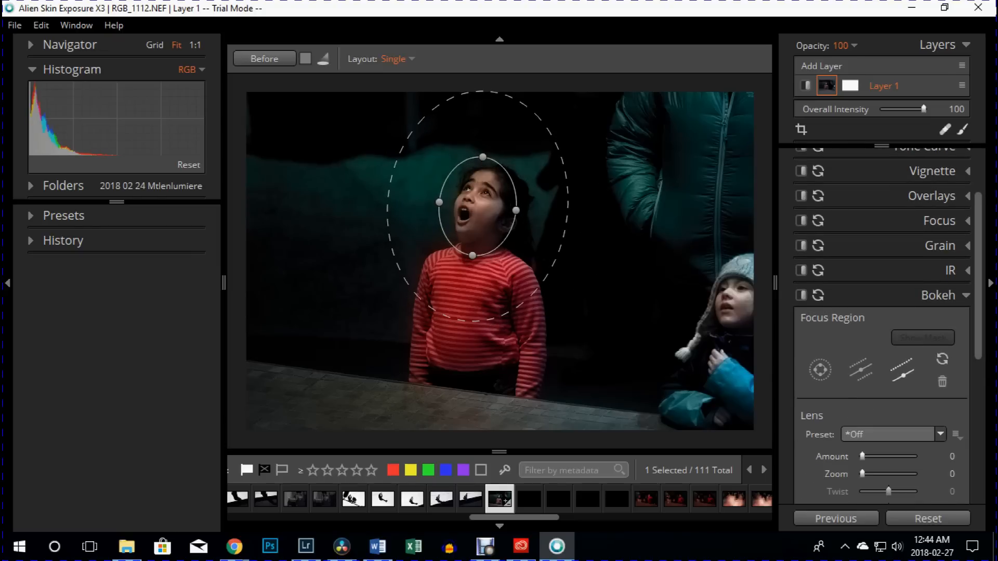
left_click(941, 390)
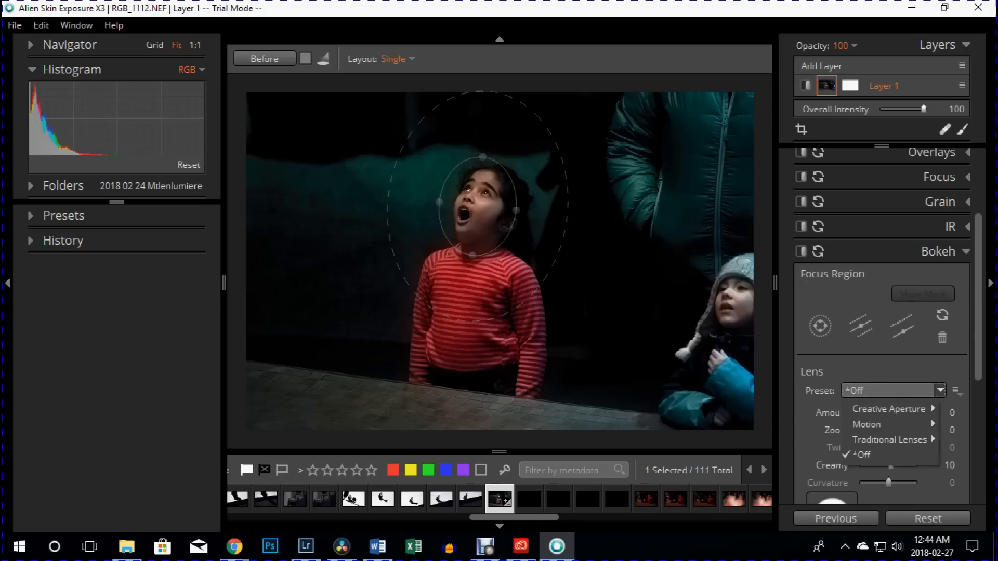
mouse_move(889, 409)
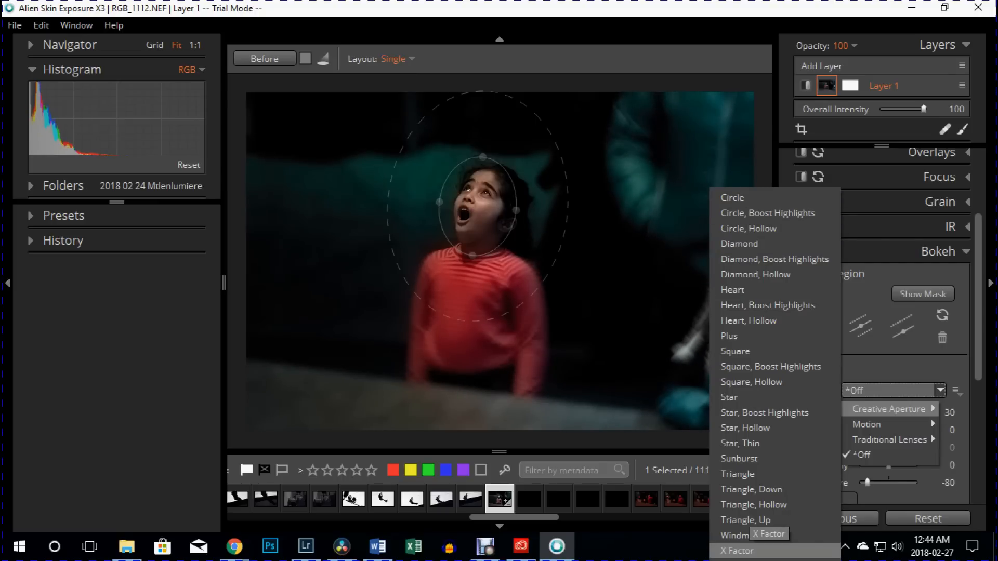
key("Escape")
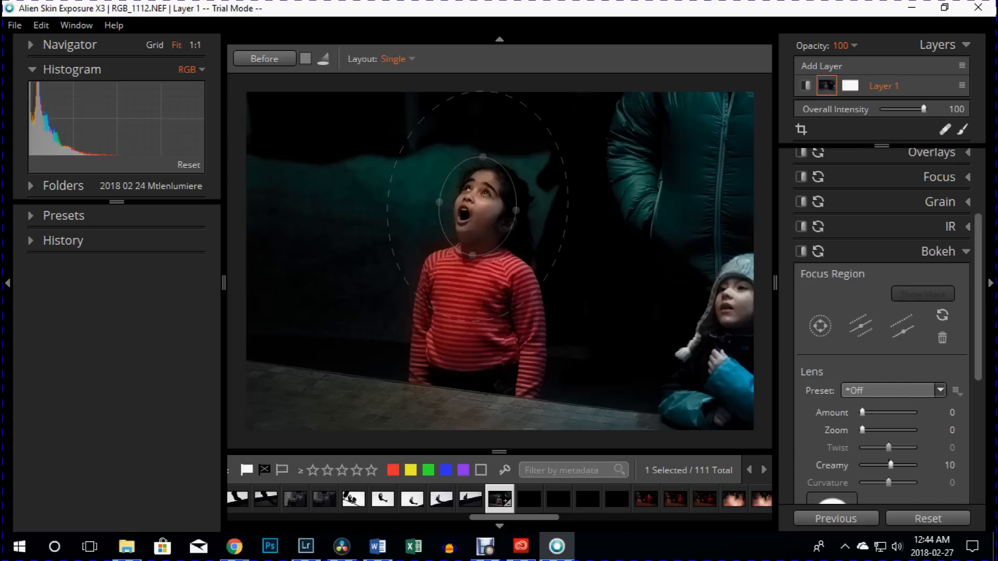
left_click(938, 251)
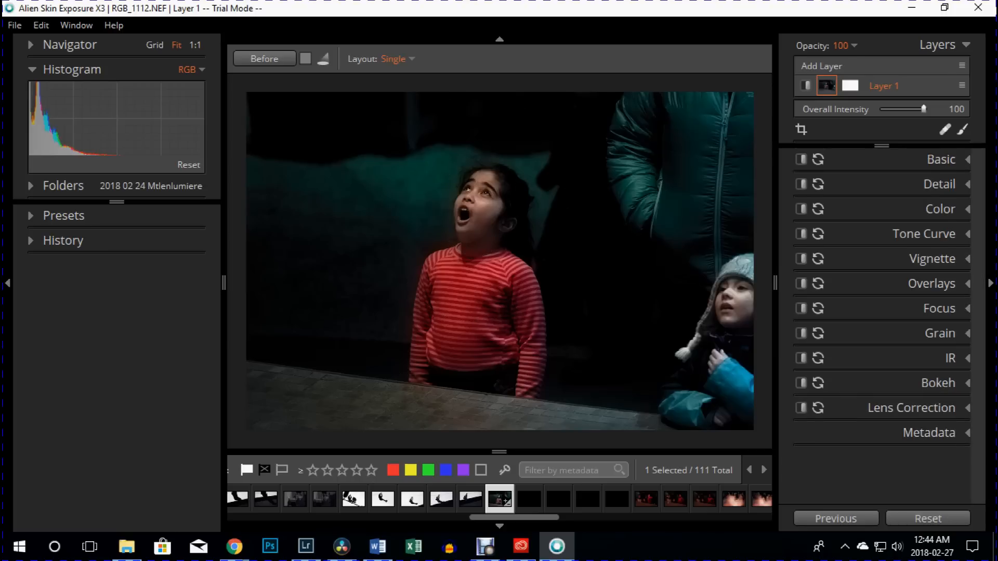
Step: Set the Lens Correction profile maker to Tamron, look through its lens models without choosing one, and close the settings
left_click(929, 408)
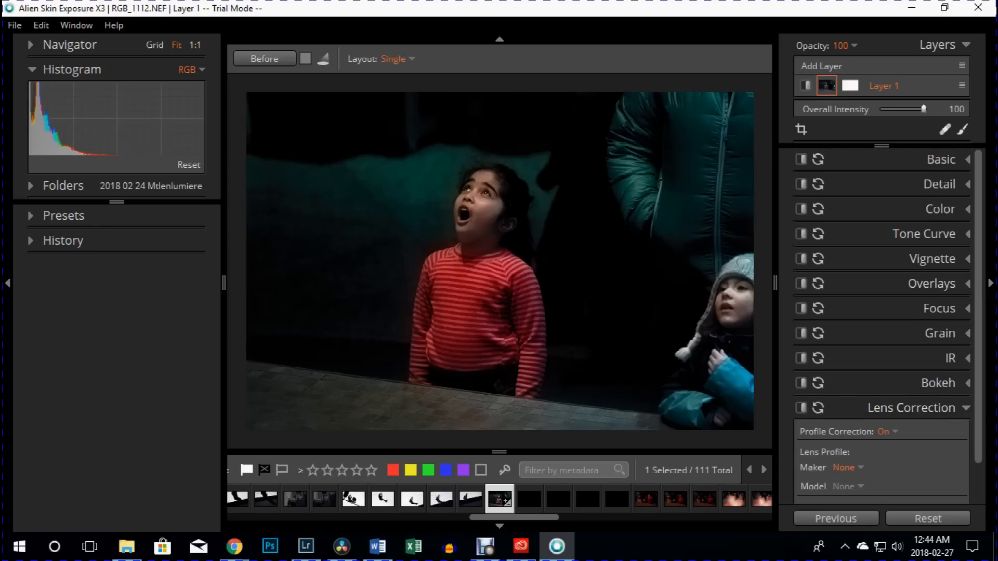
left_click(847, 424)
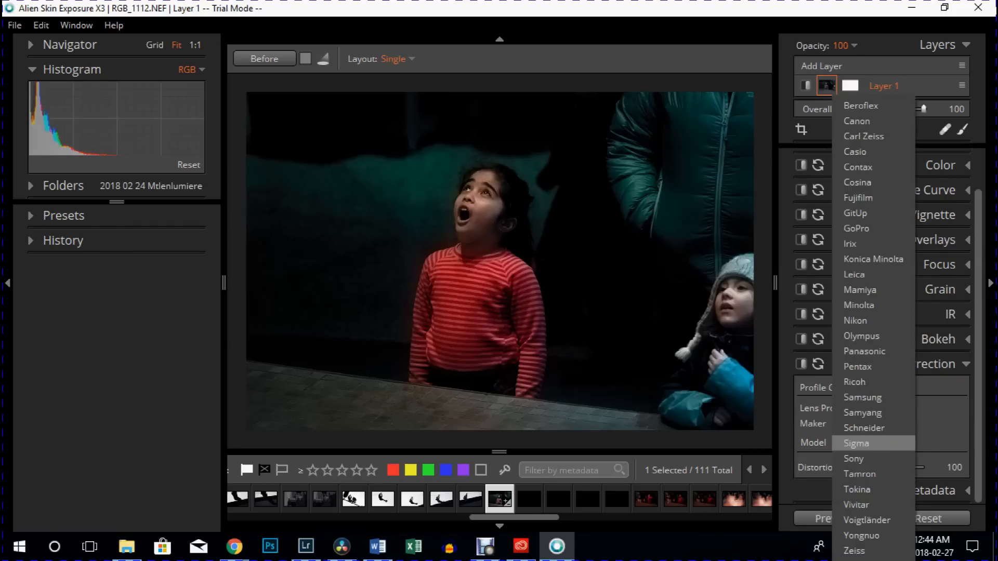
left_click(855, 444)
left_click(845, 424)
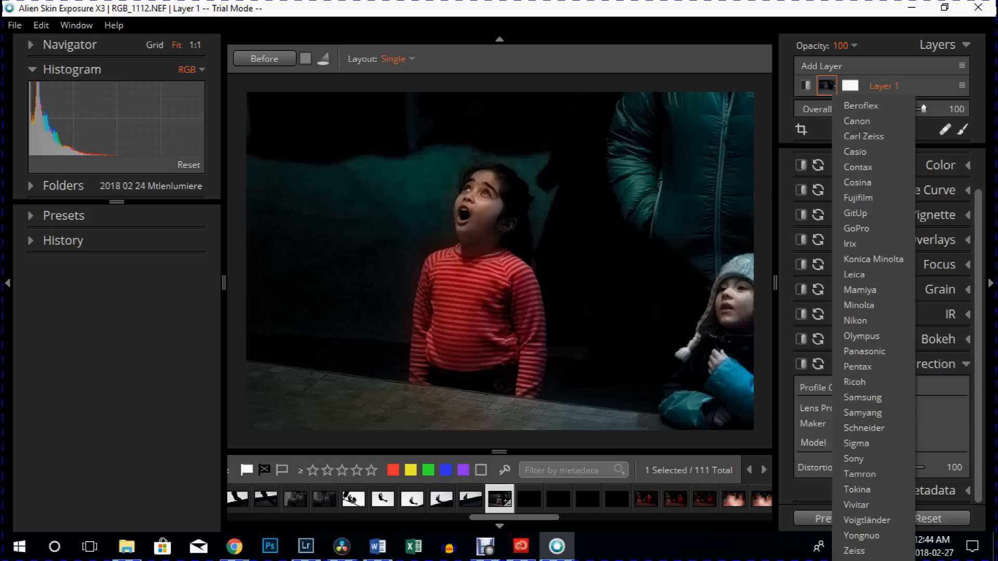
left_click(860, 474)
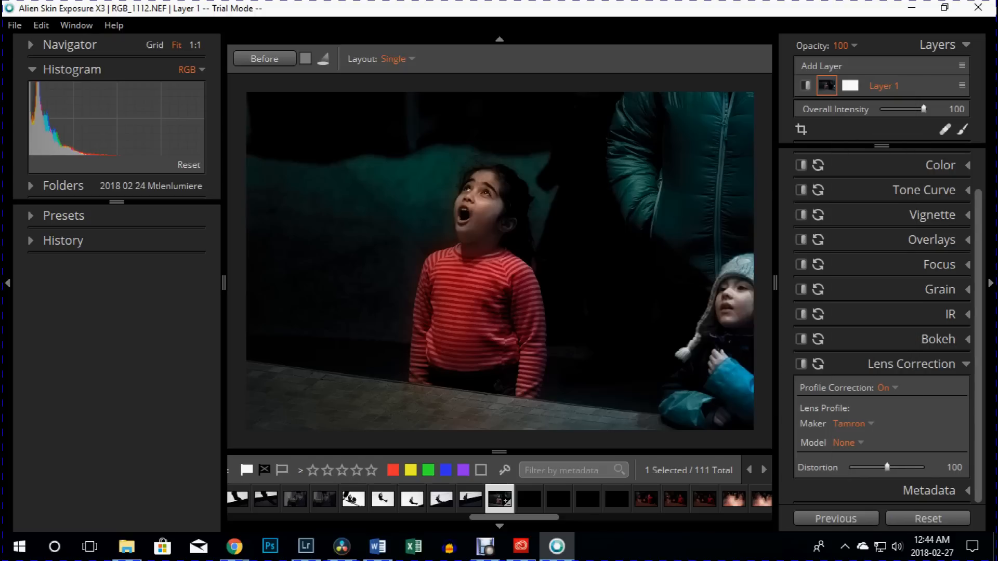
left_click(844, 443)
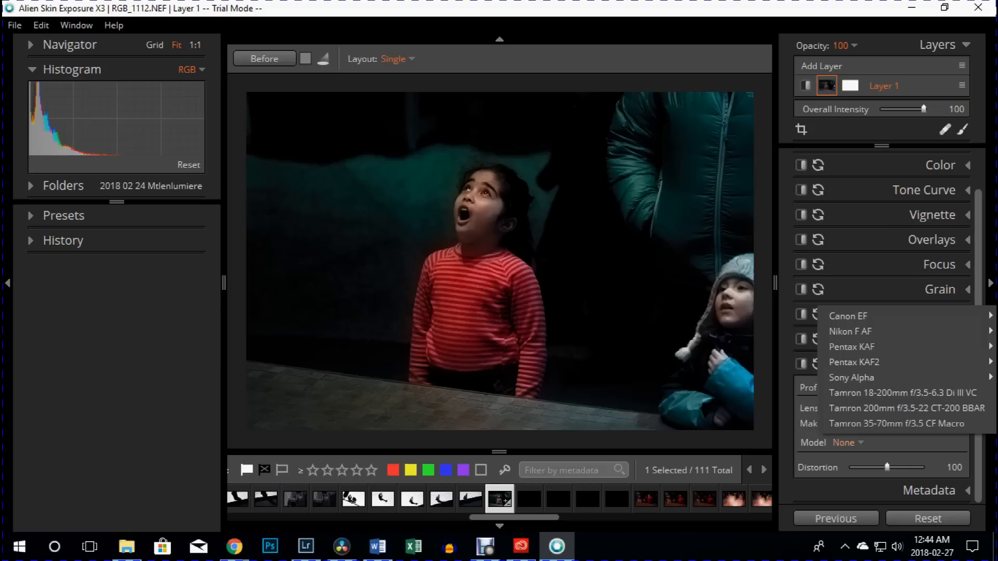
key("Escape")
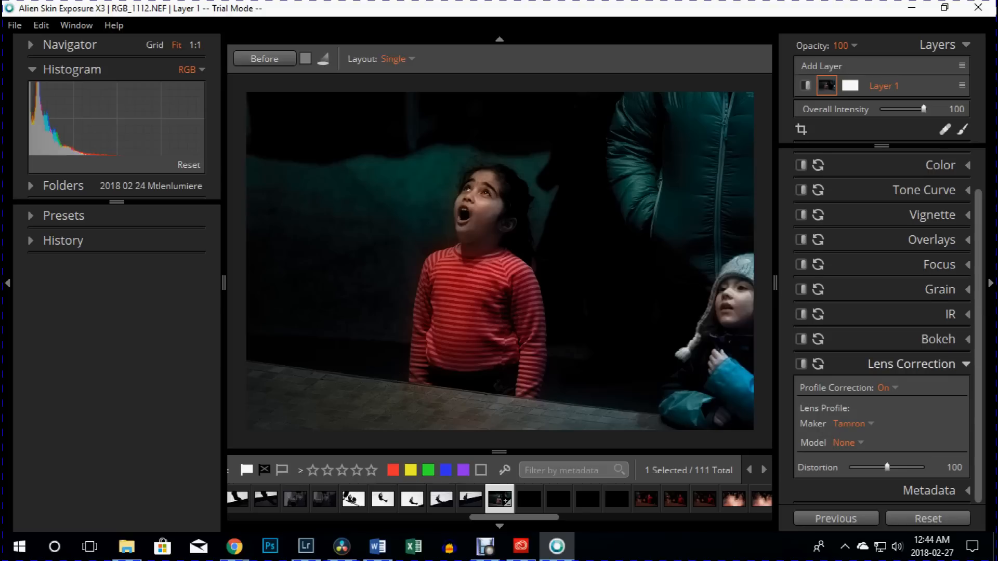
left_click(912, 364)
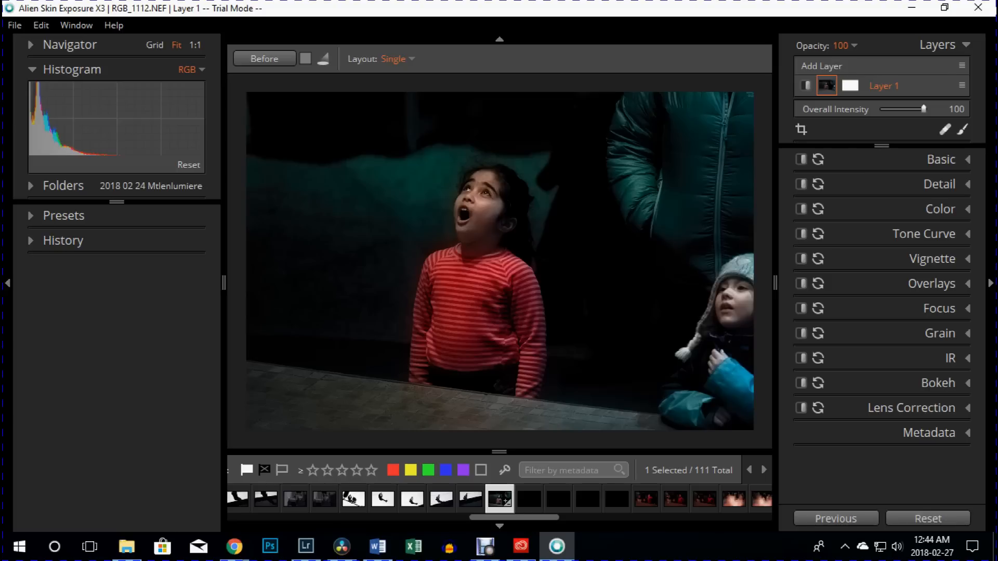
Step: Crop the photo to the 4x5 / 8x10 aspect ratio, shifting the frame to keep both the girl and the child in the hat
left_click(801, 129)
left_click(874, 153)
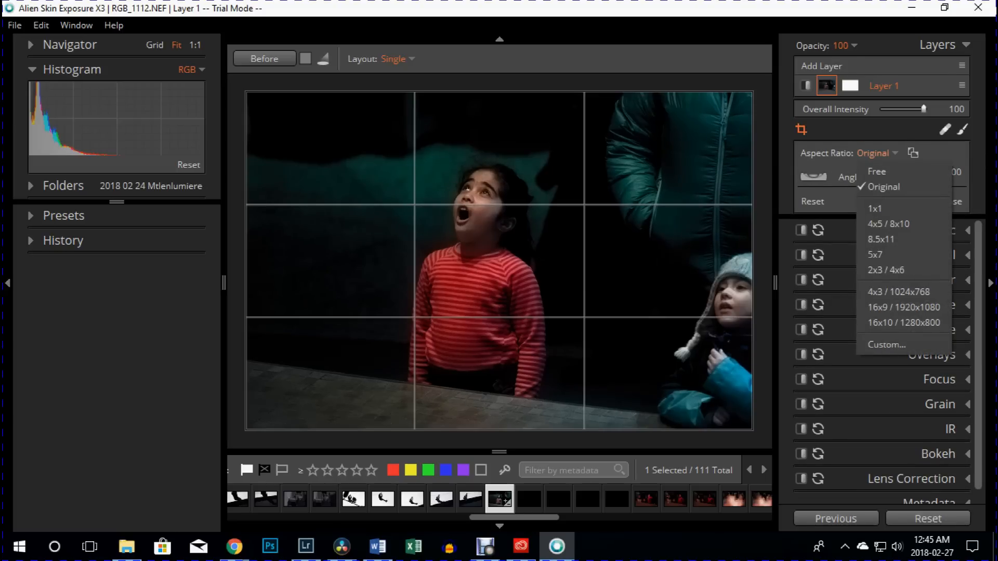
left_click(888, 224)
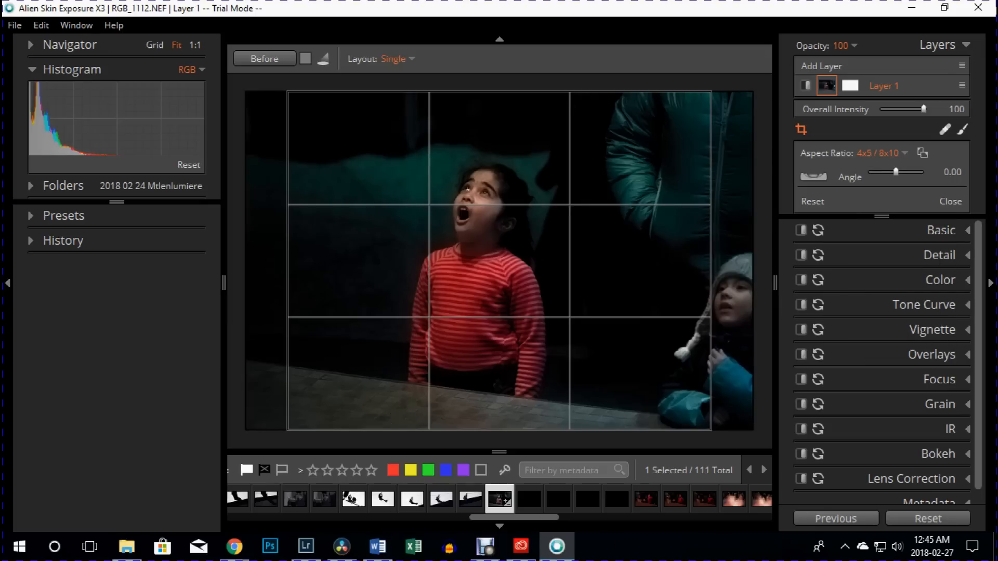
left_click_drag(541, 260, 499, 260)
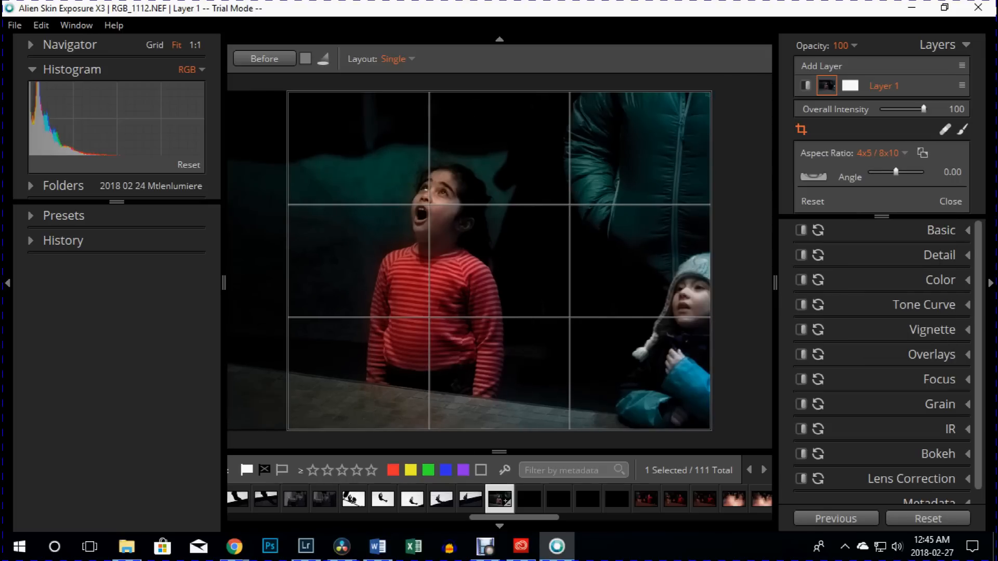
key("Return")
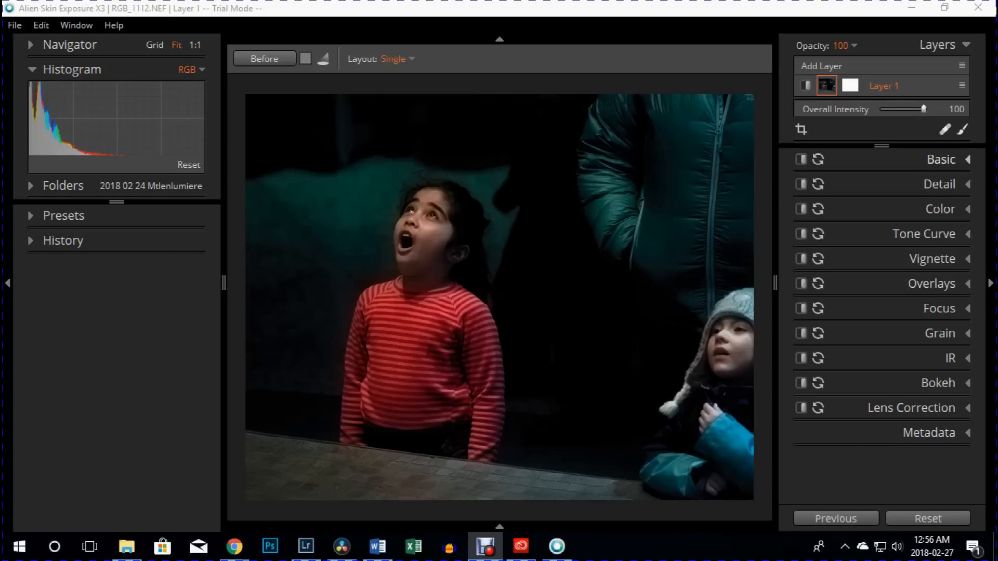
Step: Set Highlights to 40 and Shadows to 77 in the Basic settings
left_click(965, 160)
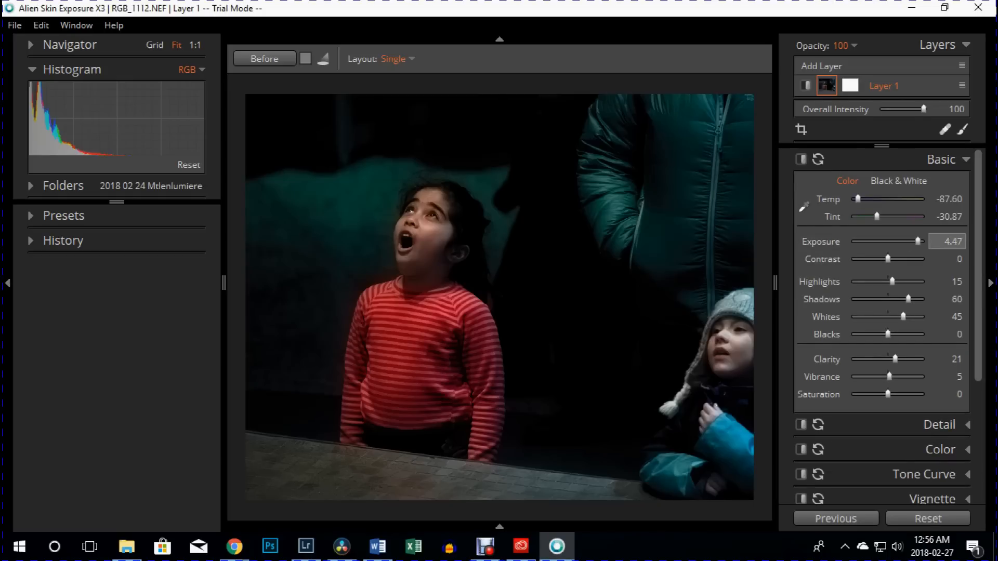
left_click_drag(892, 282, 901, 282)
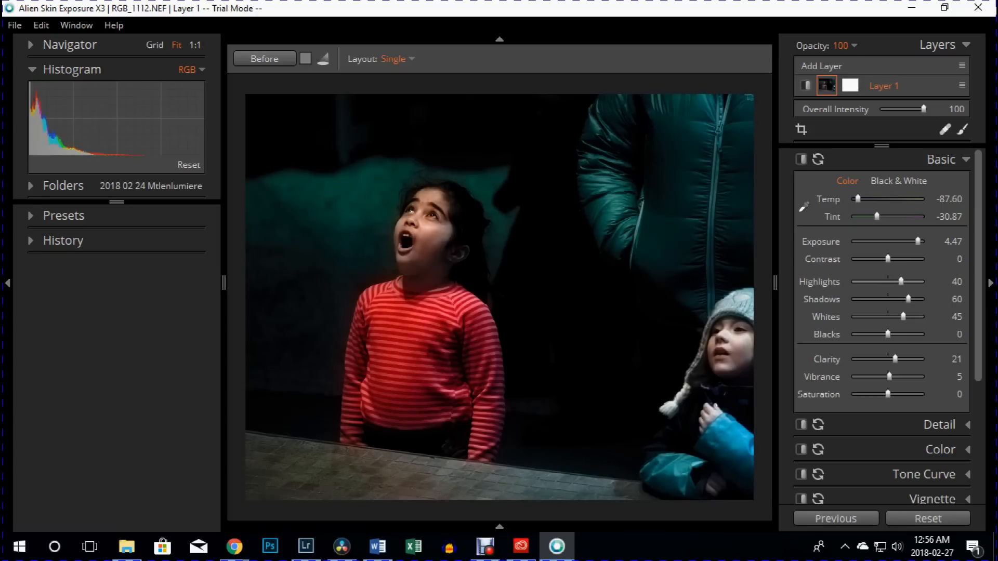
left_click_drag(909, 299, 913, 299)
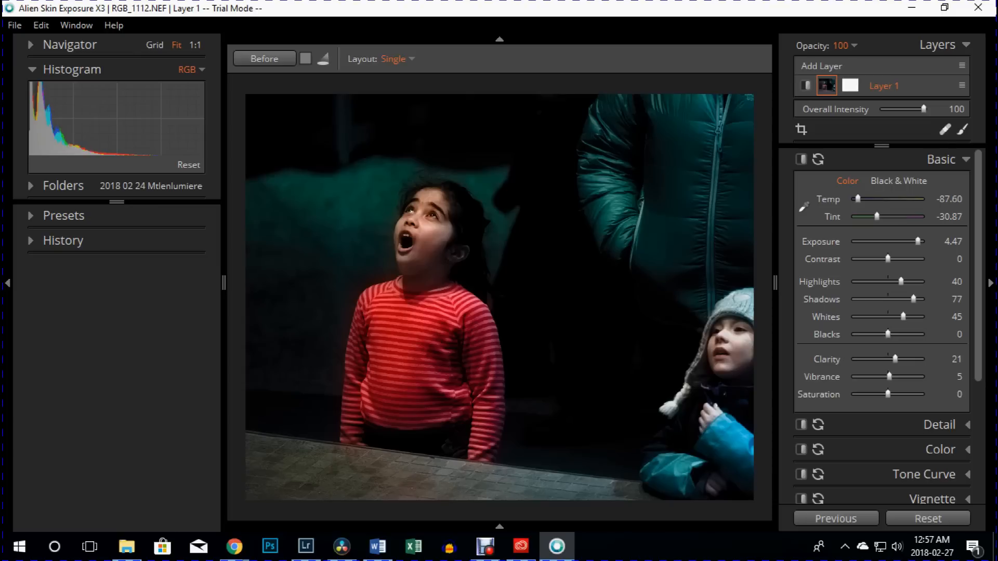
left_click(580, 321)
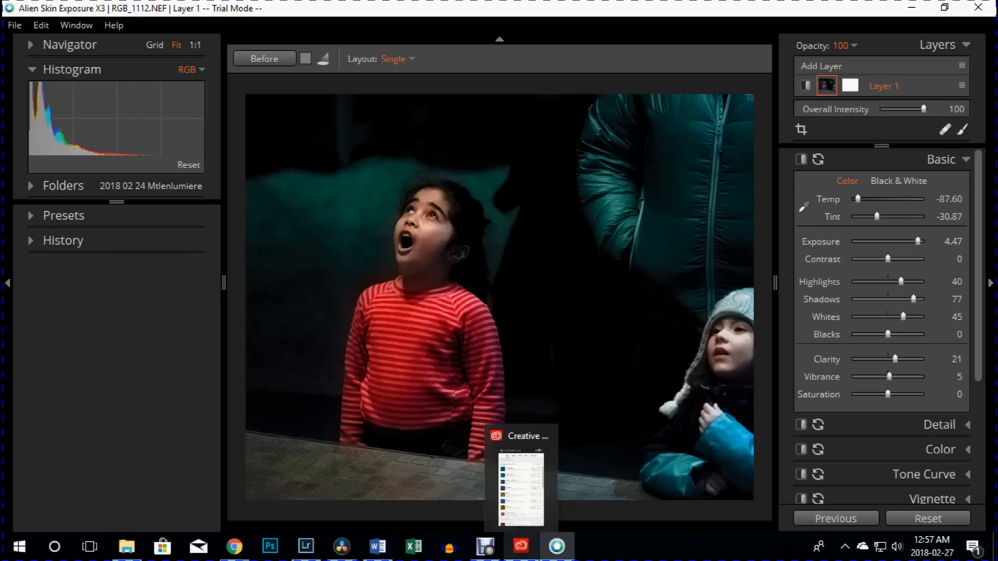
Step: Switch to Lightroom, inspect the dark background between the two children at 1:1, and return to the whole photo
mouse_move(557, 547)
mouse_move(306, 547)
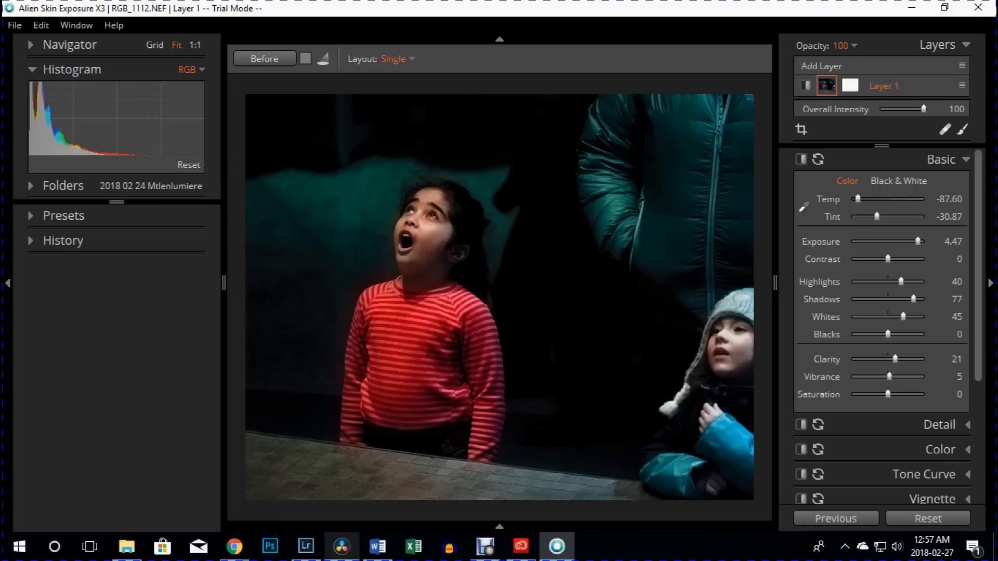
mouse_move(341, 547)
left_click(306, 546)
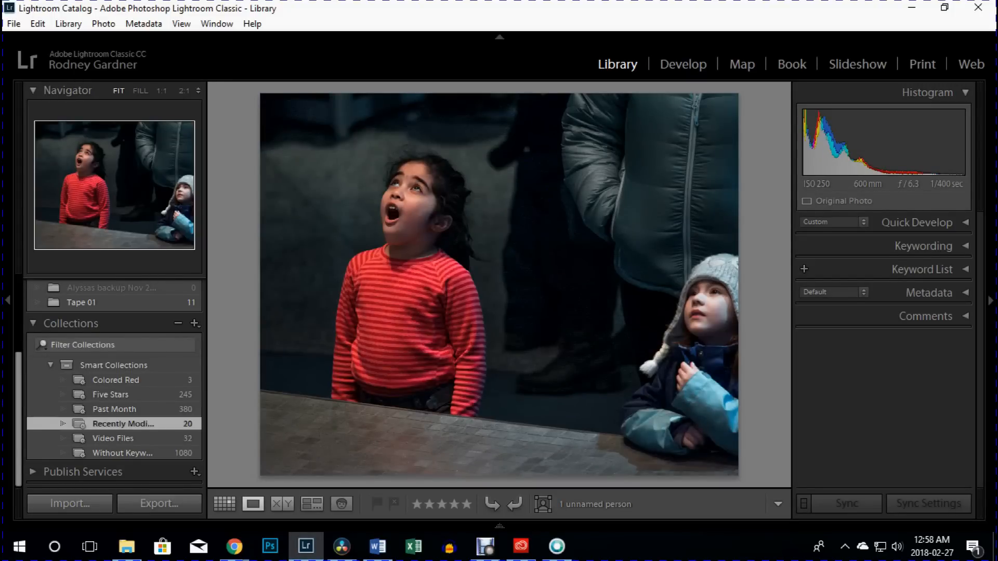
left_click(538, 299)
left_click_drag(422, 362, 707, 221)
left_click_drag(564, 416, 434, 117)
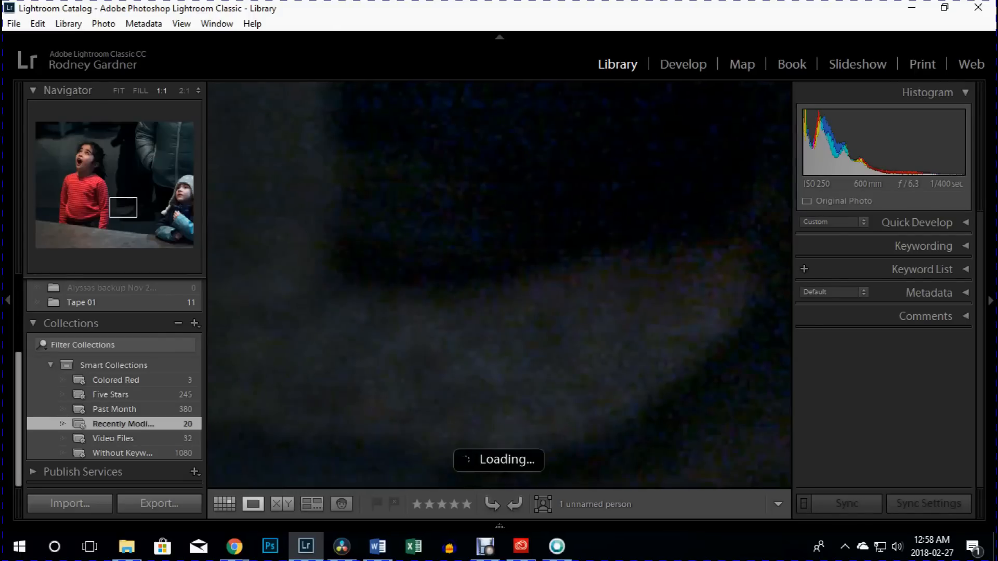
left_click_drag(660, 332, 319, 243)
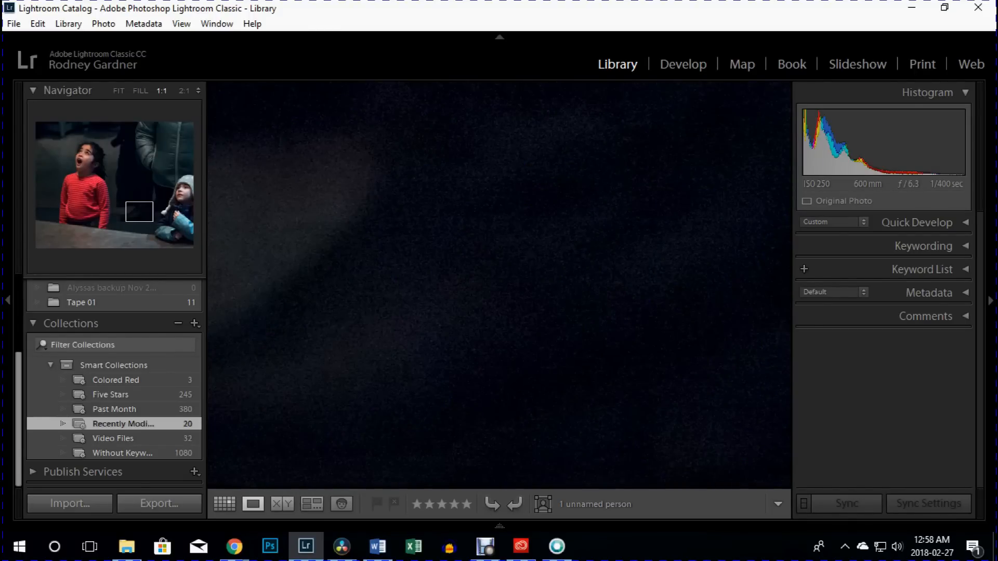
left_click(319, 243)
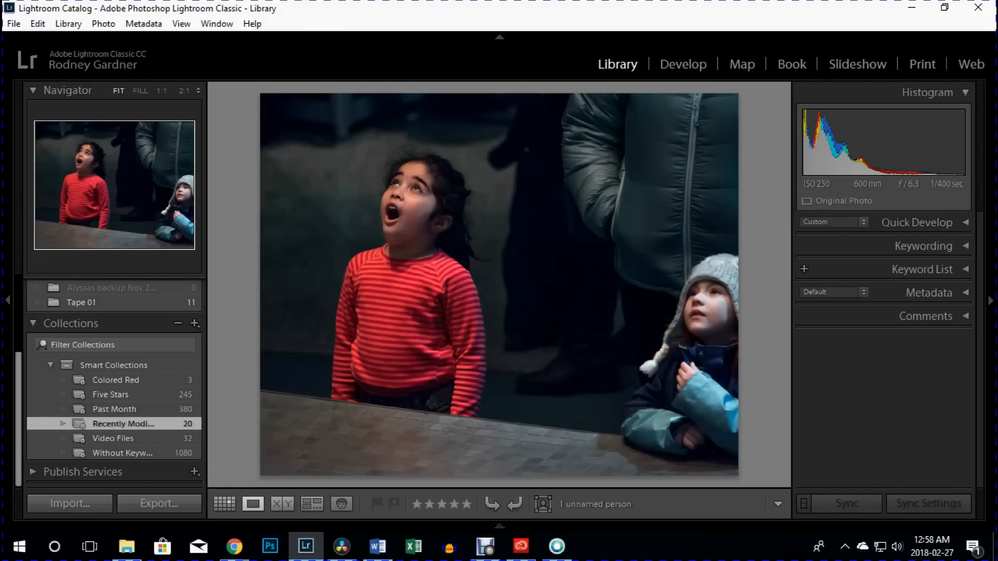
Step: Open the photo in the Develop module and review its tone, HSL saturation, Split Toning and Sharpening settings
left_click(683, 64)
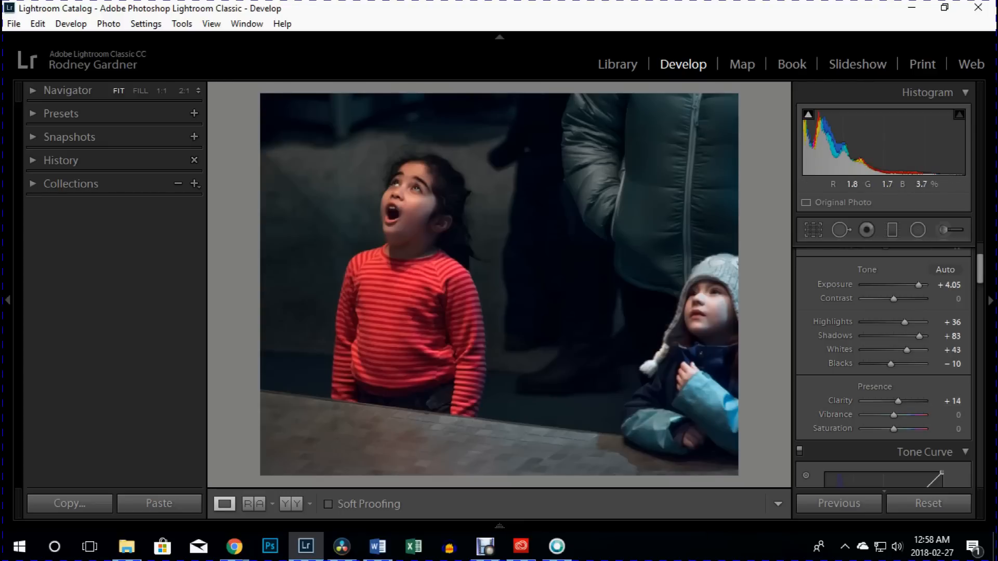
scroll(884, 363, "down", 6)
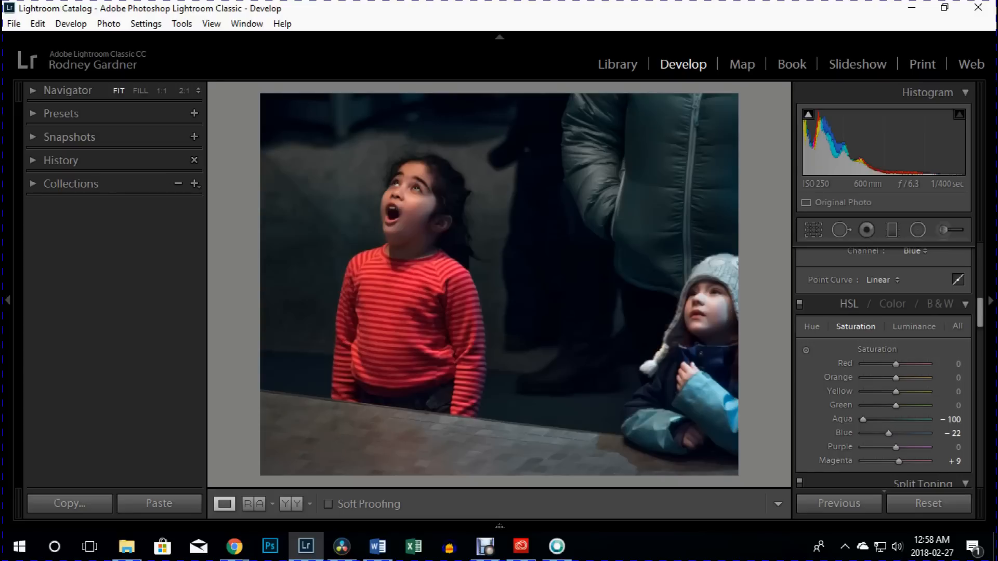
scroll(884, 364, "down", 3)
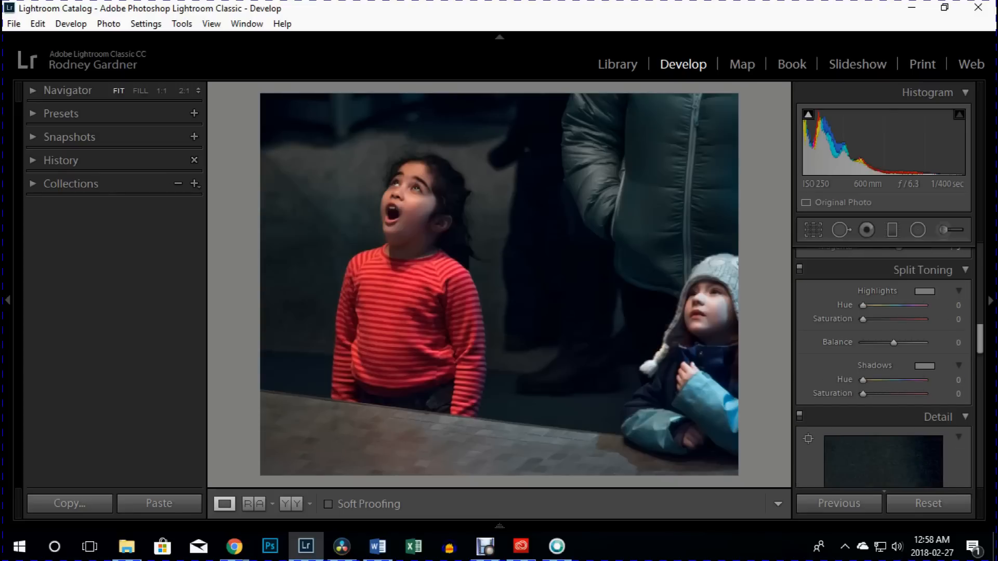
scroll(884, 375, "up", 1)
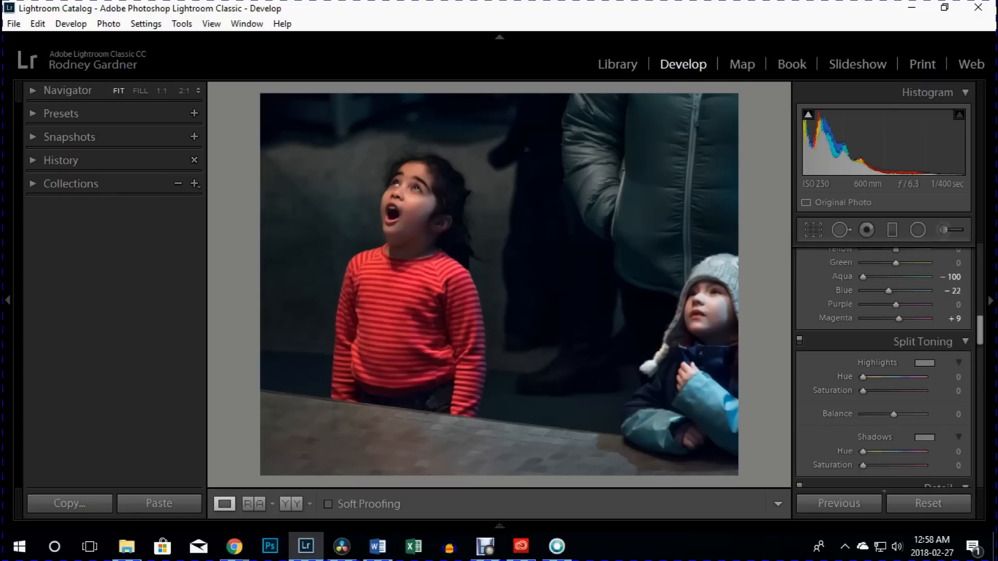
scroll(884, 364, "down", 3)
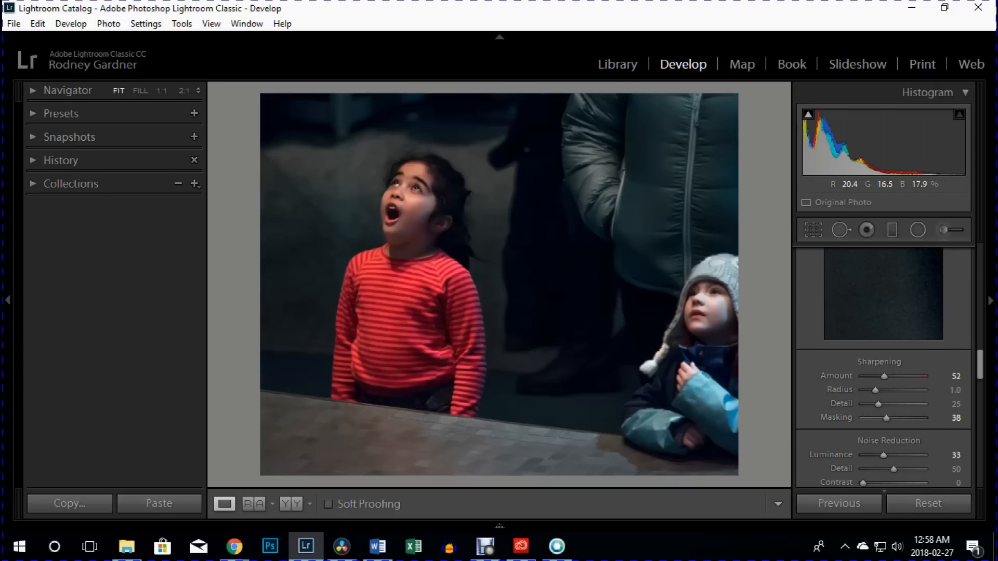
Step: Inspect the girl's face at 1:1, and review the Noise Reduction, Lens Corrections and Effects settings with the whole photo in view
left_click(402, 205)
left_click_drag(520, 192, 407, 292)
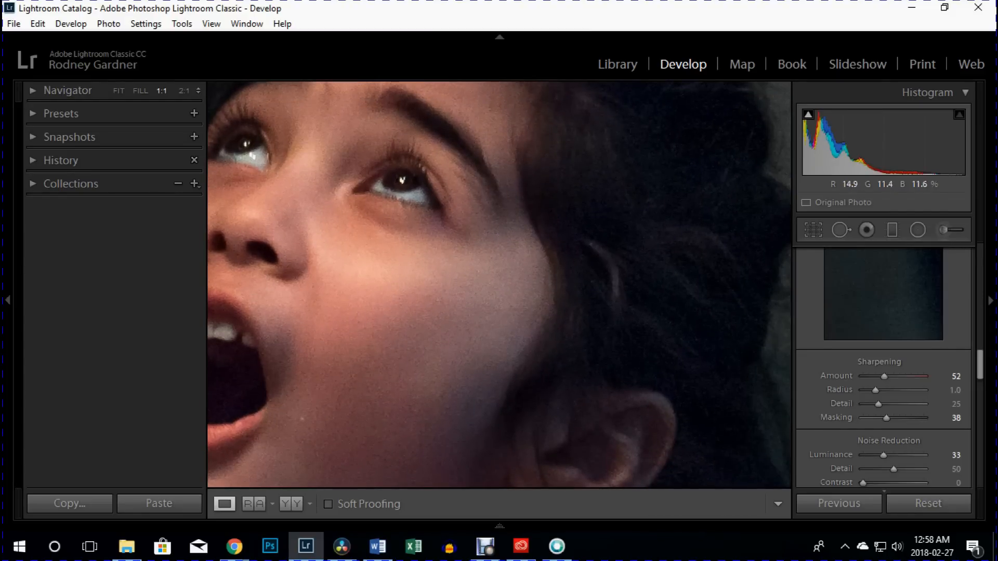
left_click(398, 262)
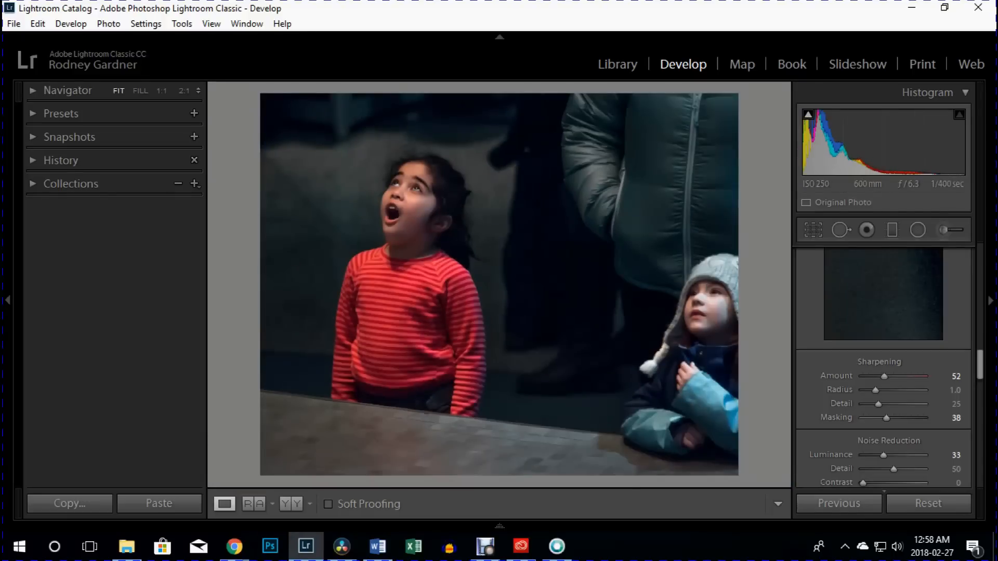
scroll(884, 364, "down", 5)
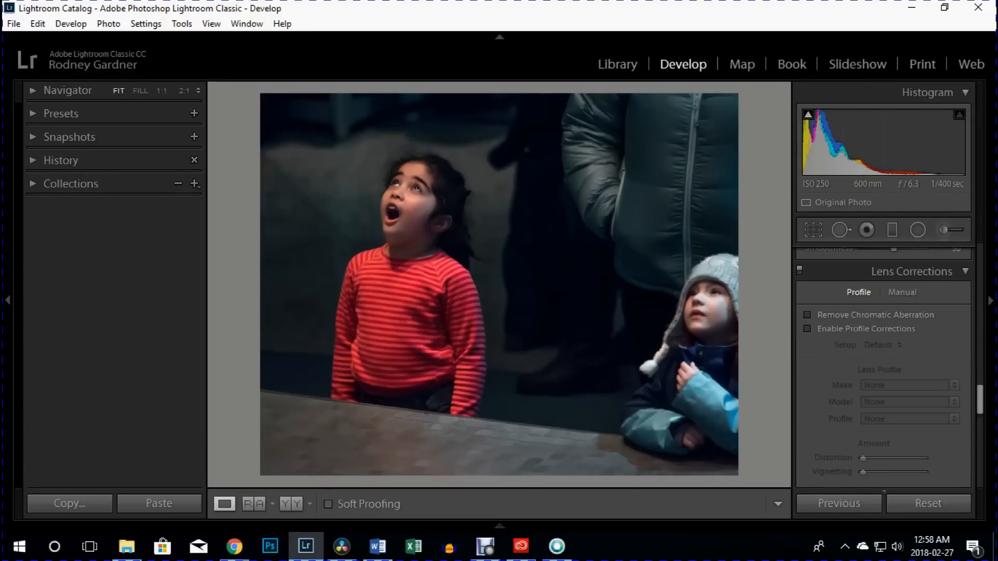
scroll(884, 364, "up", 2)
scroll(884, 364, "up", 3)
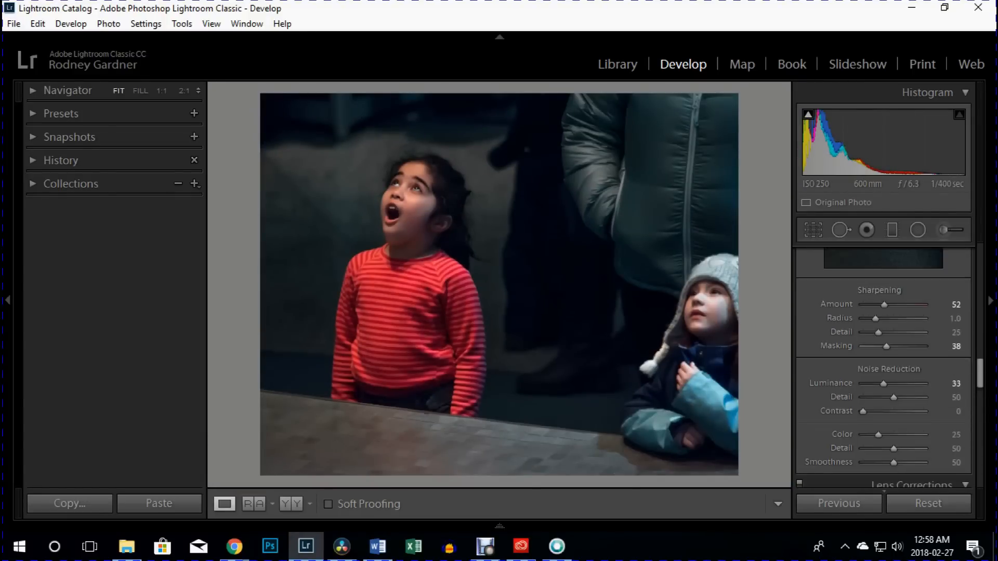
scroll(884, 364, "down", 10)
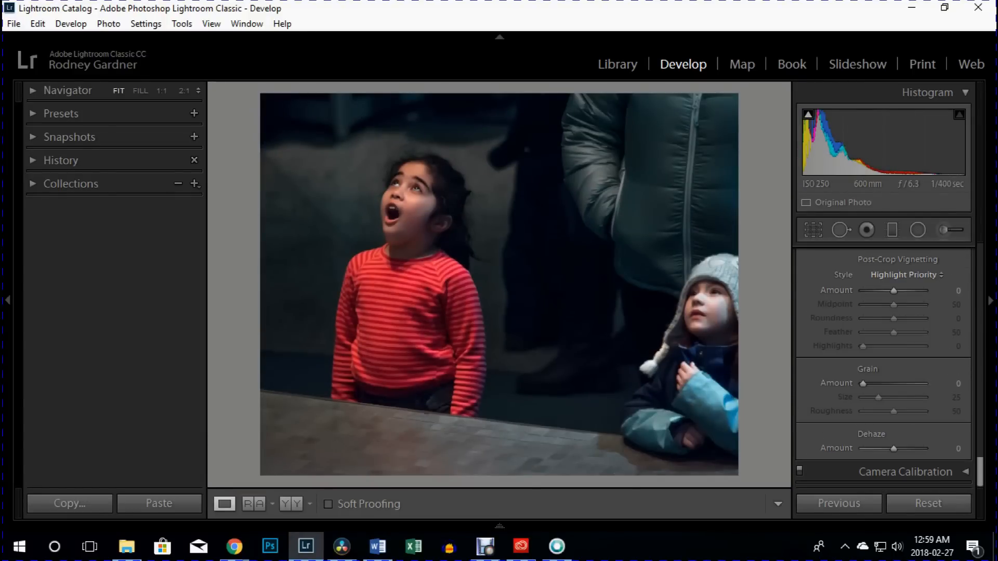
Step: Review the Basic settings, inspect several dark background areas between the two children at 1:1, and return to the whole photo
scroll(884, 364, "up", 15)
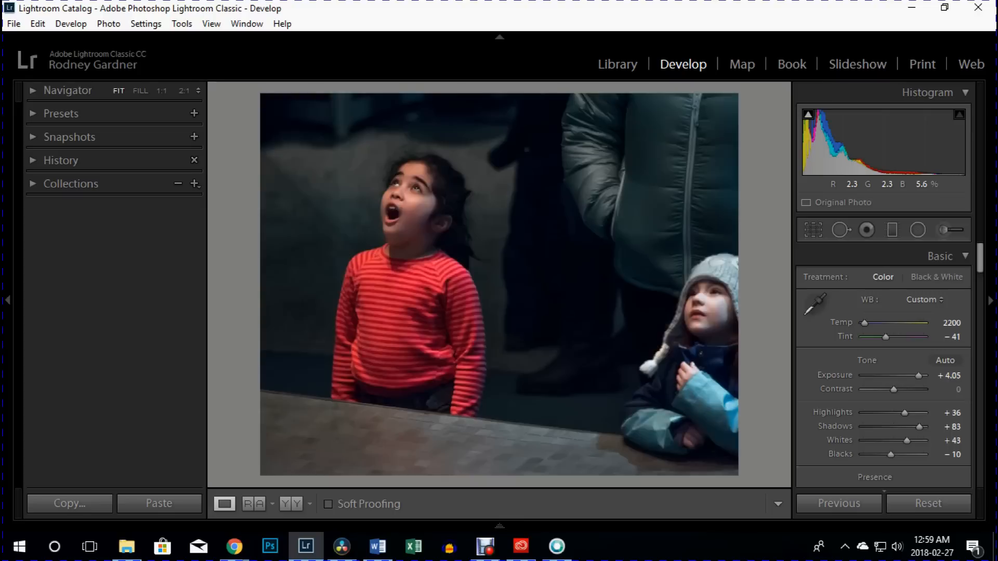
left_click(561, 257)
left_click_drag(561, 258, 650, 93)
left_click_drag(562, 405, 519, 156)
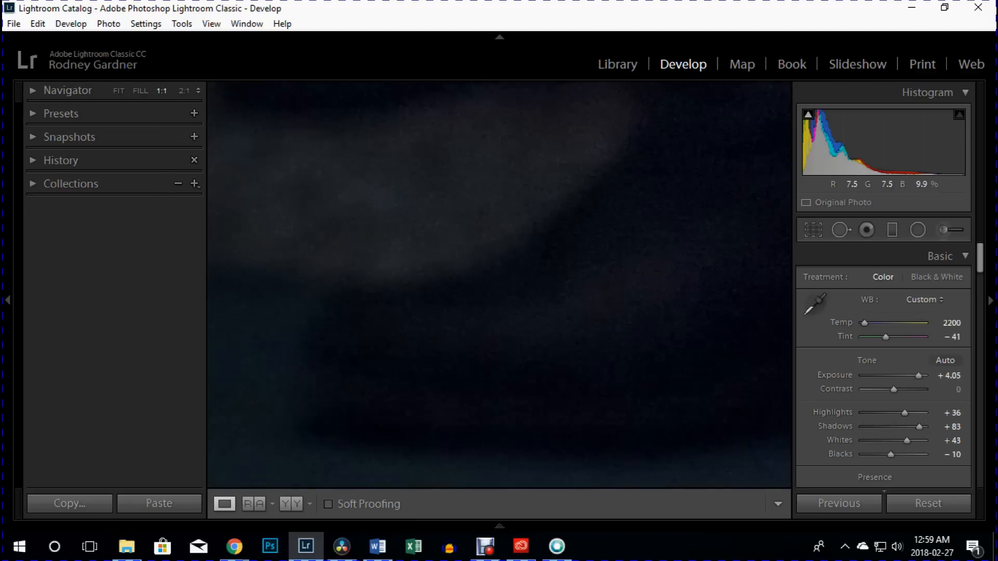
left_click_drag(551, 338, 588, 328)
left_click(587, 327)
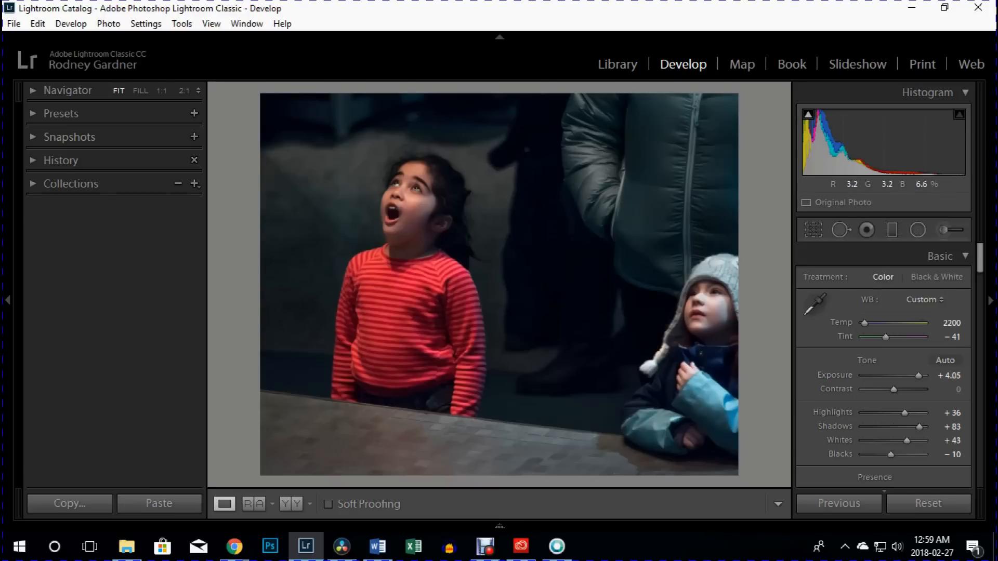
left_click(557, 382)
left_click_drag(551, 385, 582, 252)
left_click(582, 251)
Step: Switch to Exposure X3, inspect the black background between the children at 1:1, and return to the fitted view
left_click(557, 547)
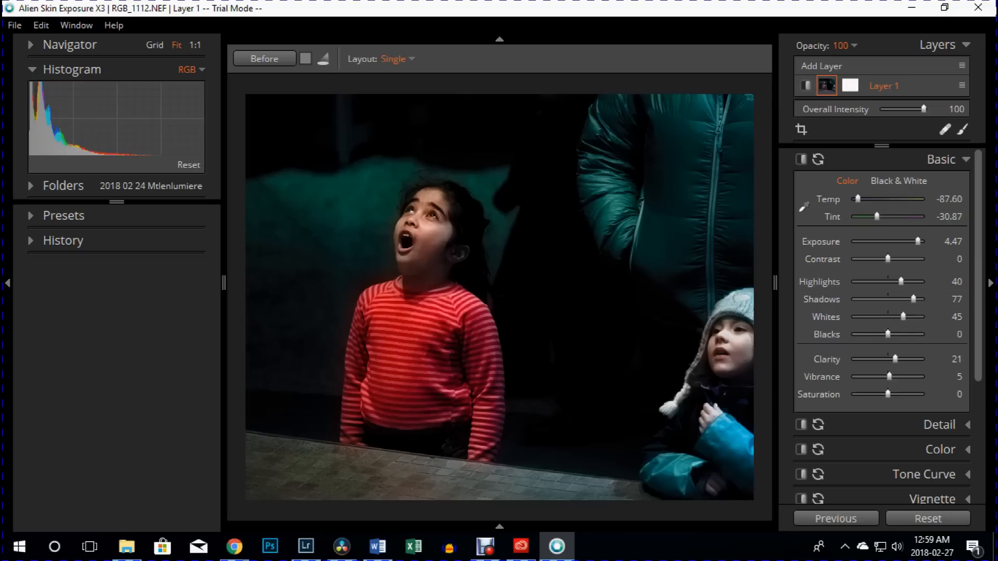
left_click(547, 344)
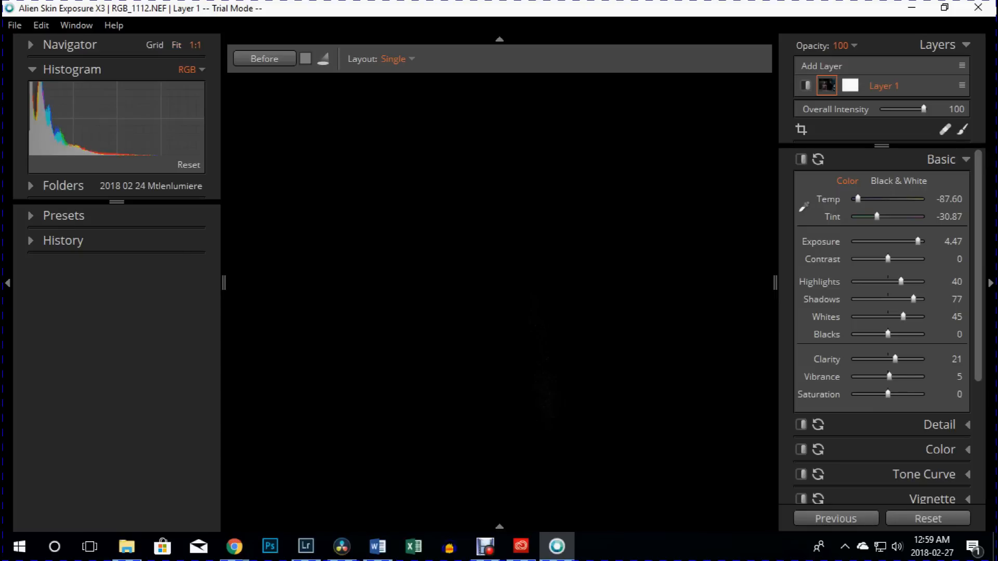
left_click(547, 345)
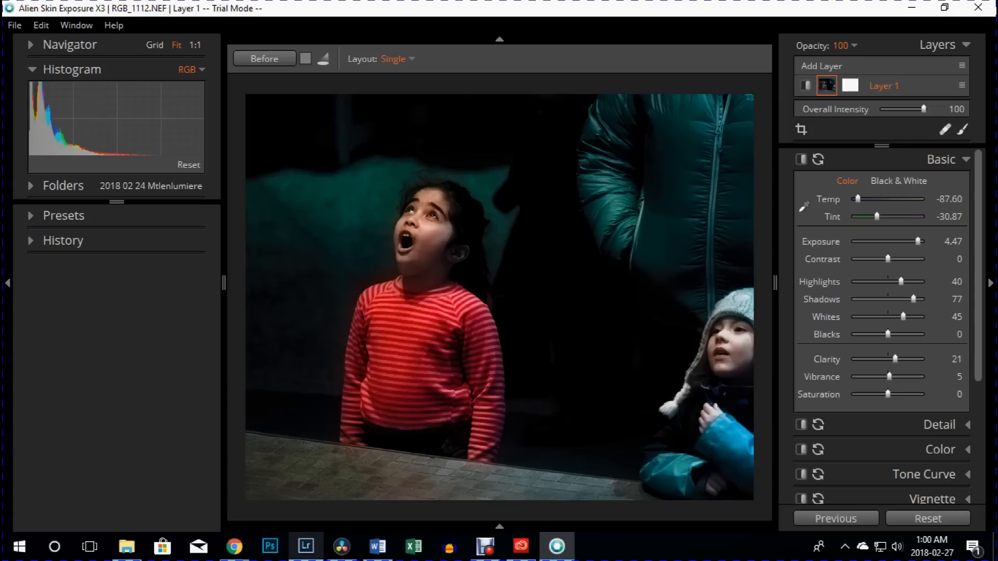
Step: Compare the two edits of the whole photo by switching to Lightroom and back to Exposure X3
left_click(306, 546)
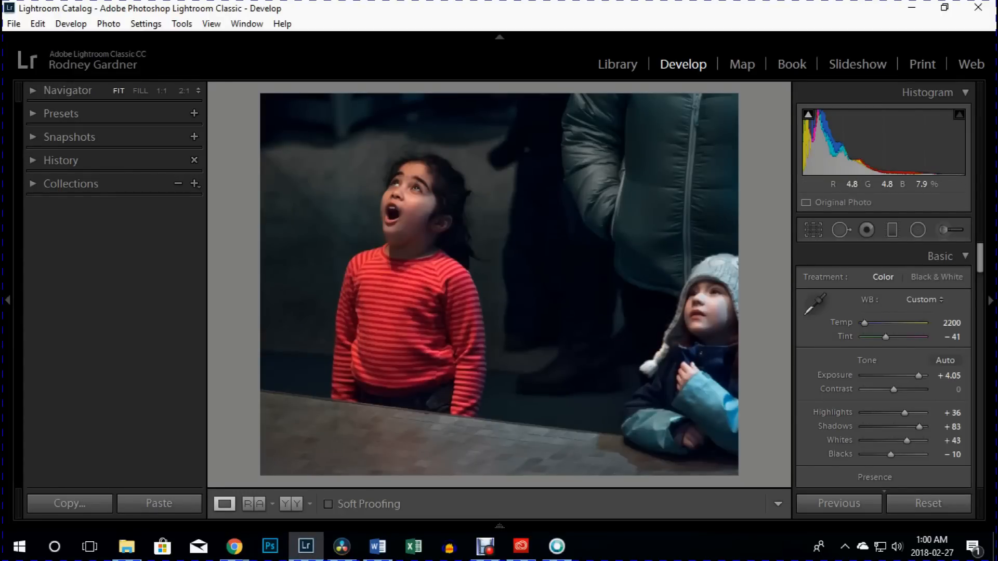
left_click(557, 546)
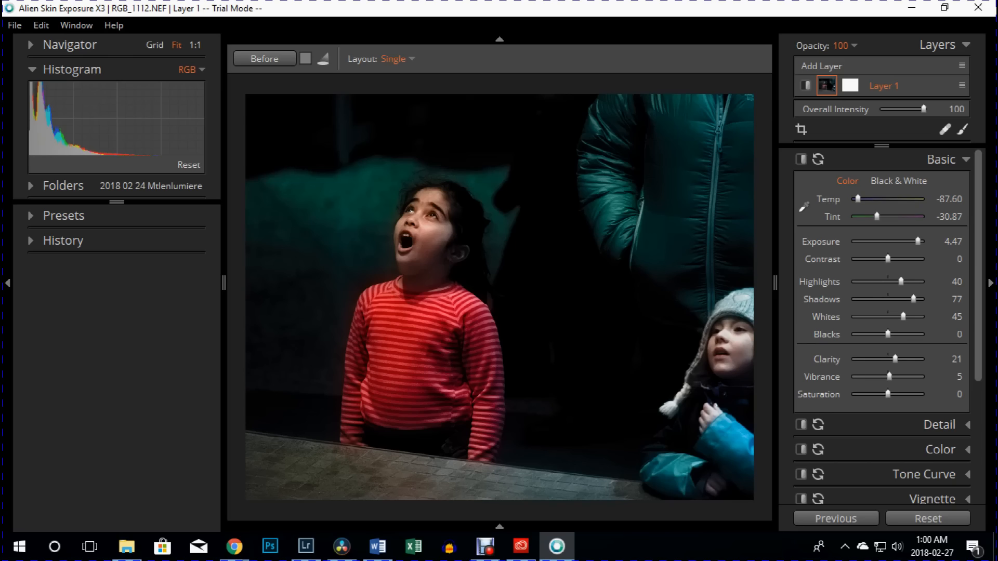
scroll(500, 298, "down", 6)
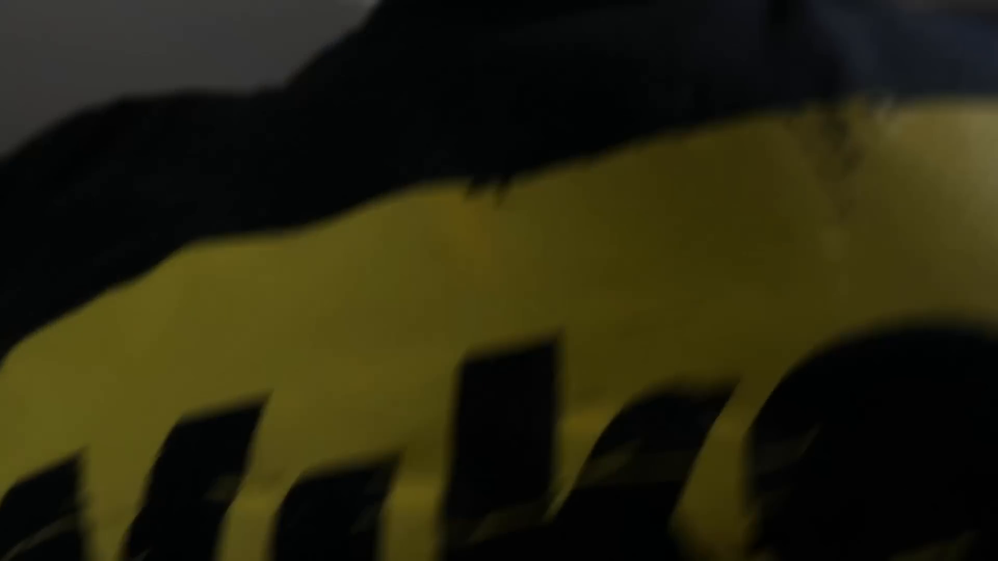